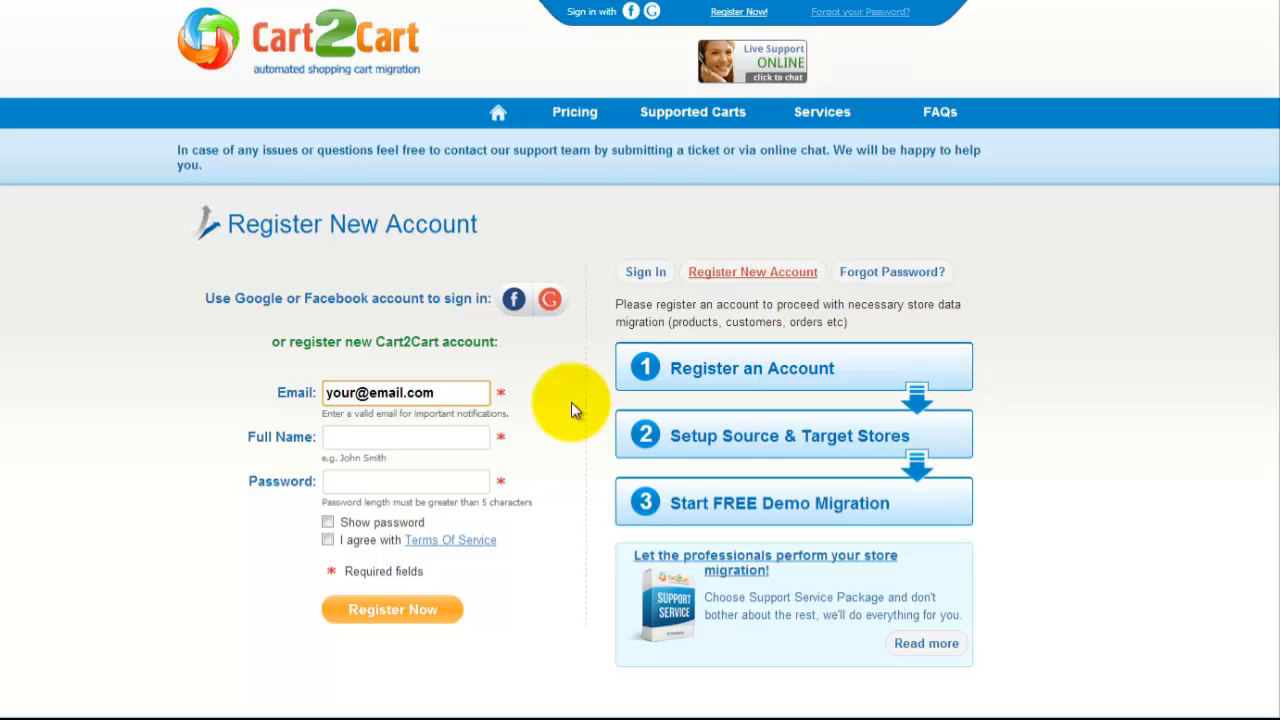
# Fill in the full name and account password, agree to the Terms Of Service, and register the new account
pyautogui.press('Tab')
pyautogui.write('John Smith')
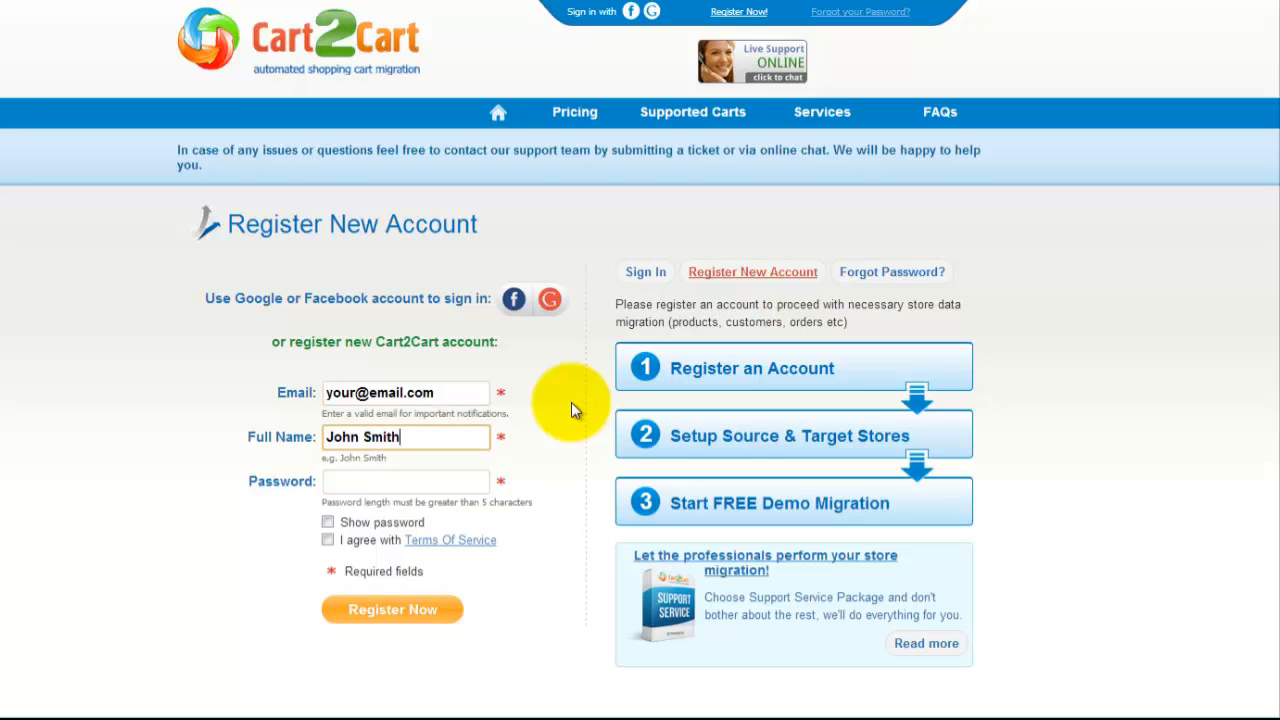
pyautogui.press('Tab')
pyautogui.write('•••••••••••••••')
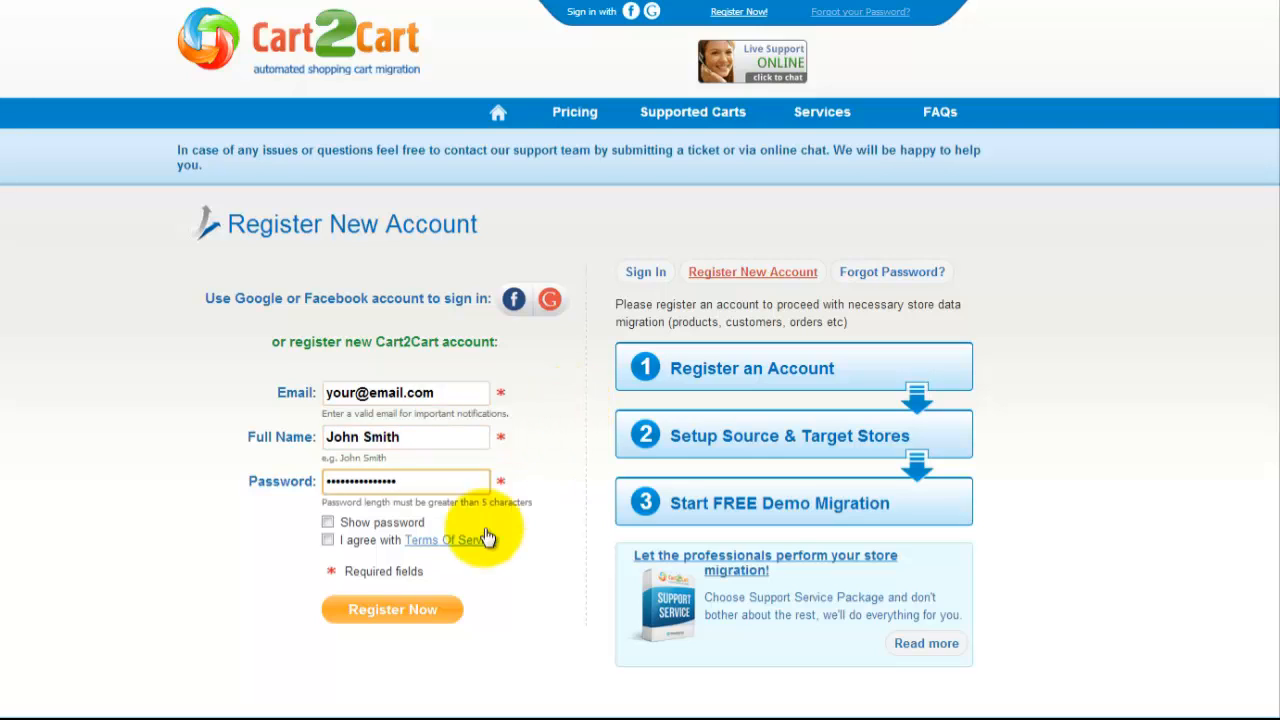
pyautogui.click(327, 540)
pyautogui.click(392, 612)
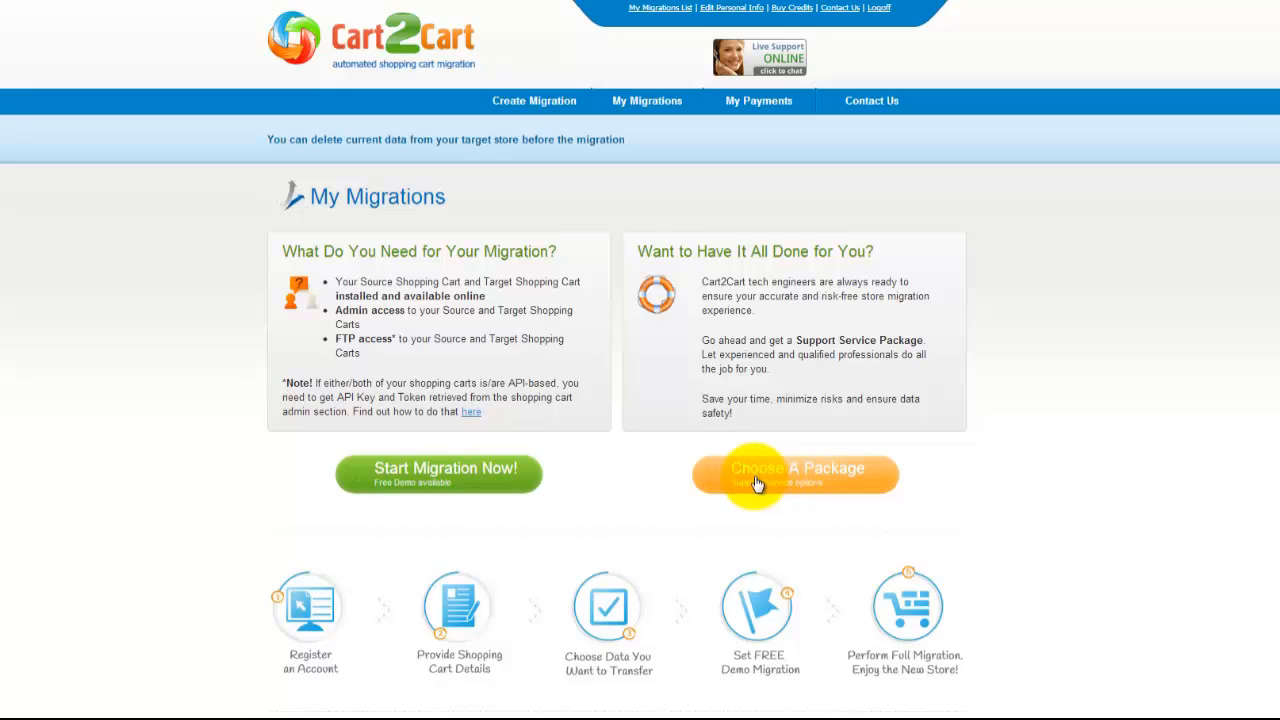
pyautogui.click(482, 492)
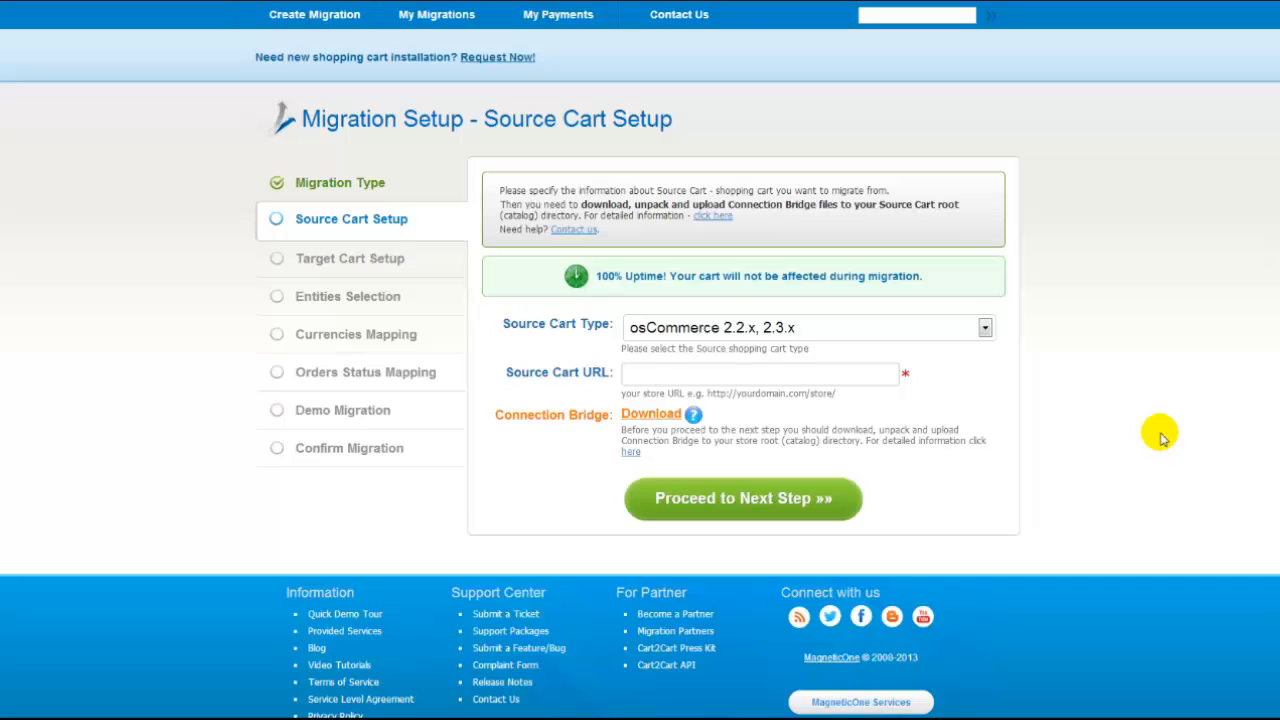
pyautogui.click(985, 328)
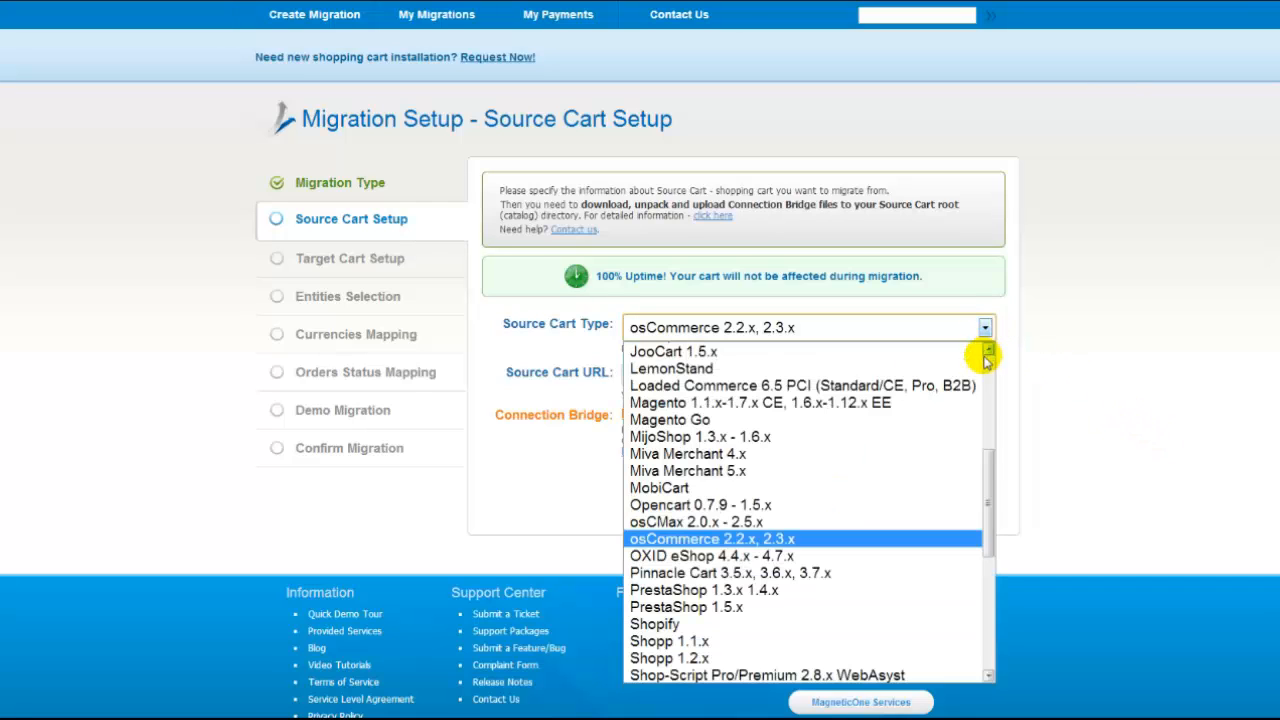
pyautogui.click(952, 539)
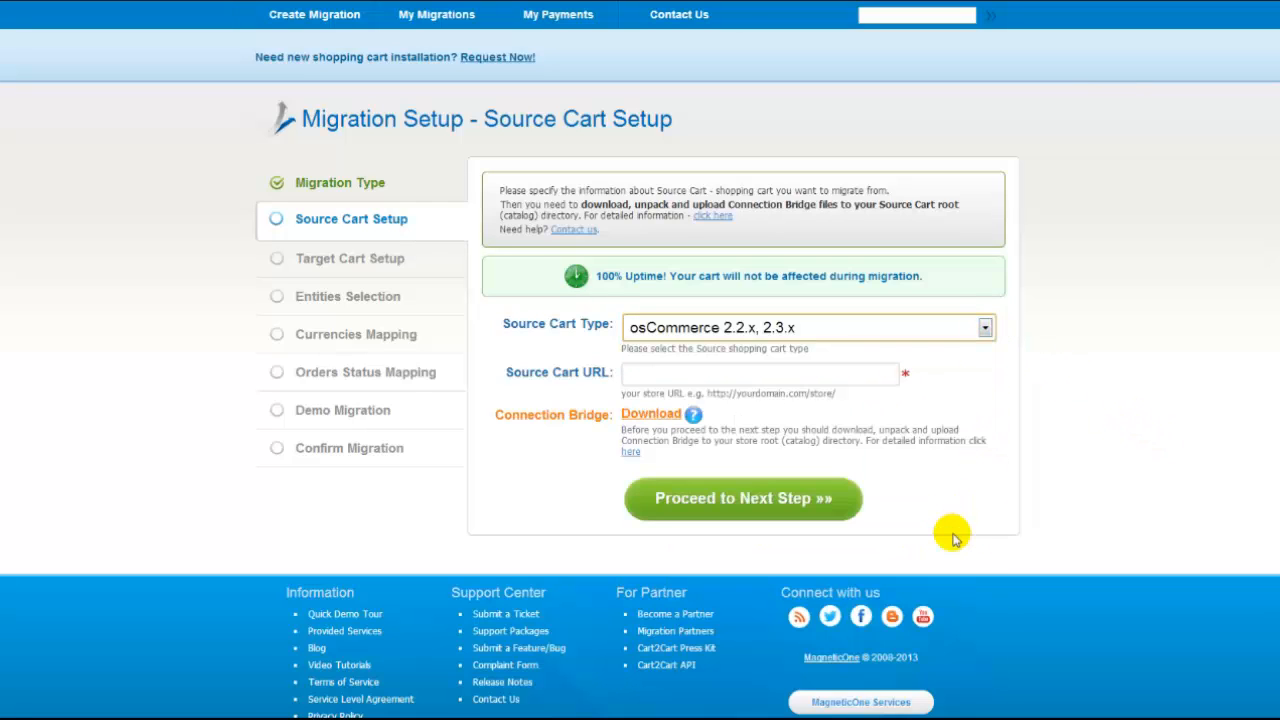
pyautogui.click(820, 371)
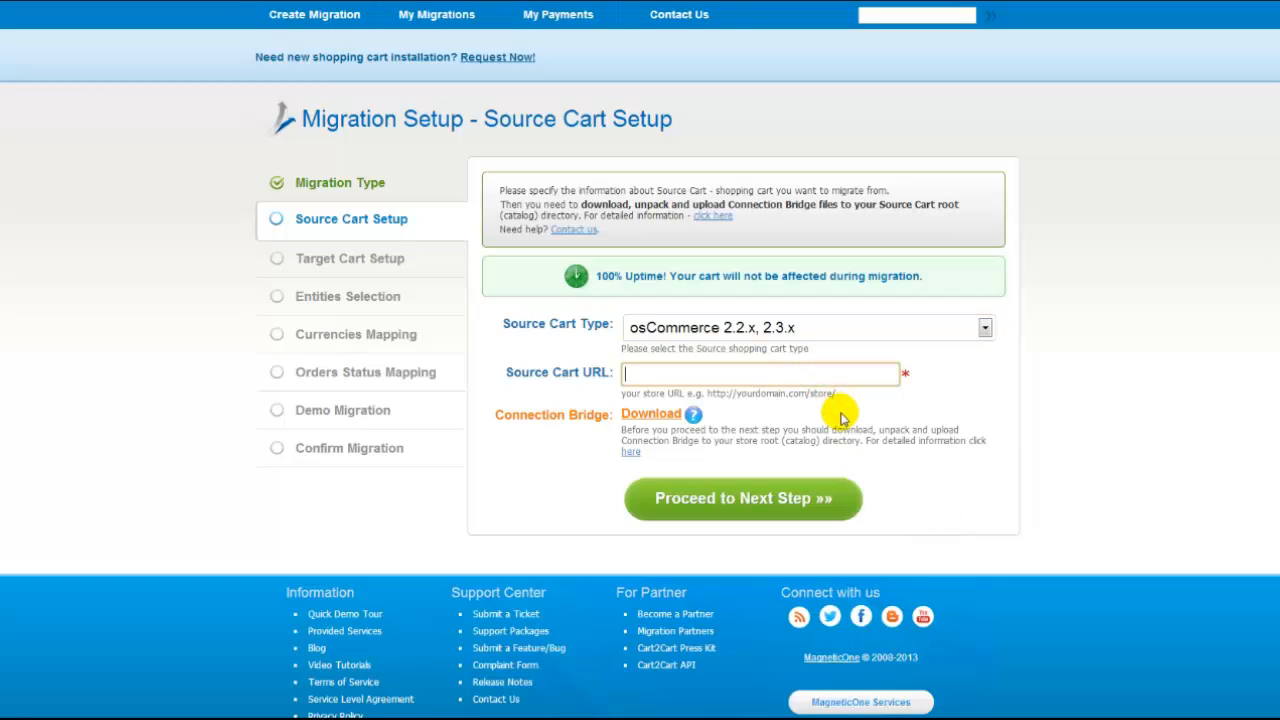
pyautogui.write('www.your-source-oscommerce-store.com')
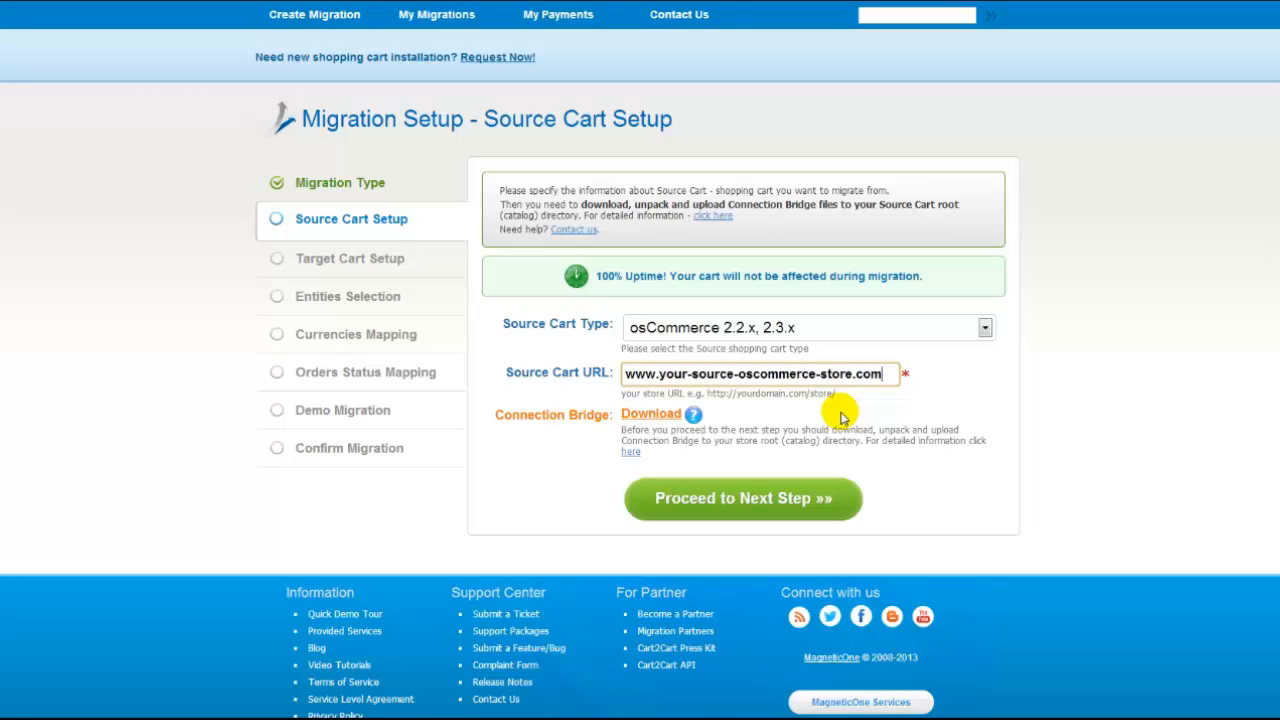
# Download the source store's Connection Bridge, consulting its installation guide, and proceed to the target cart setup
pyautogui.click(659, 420)
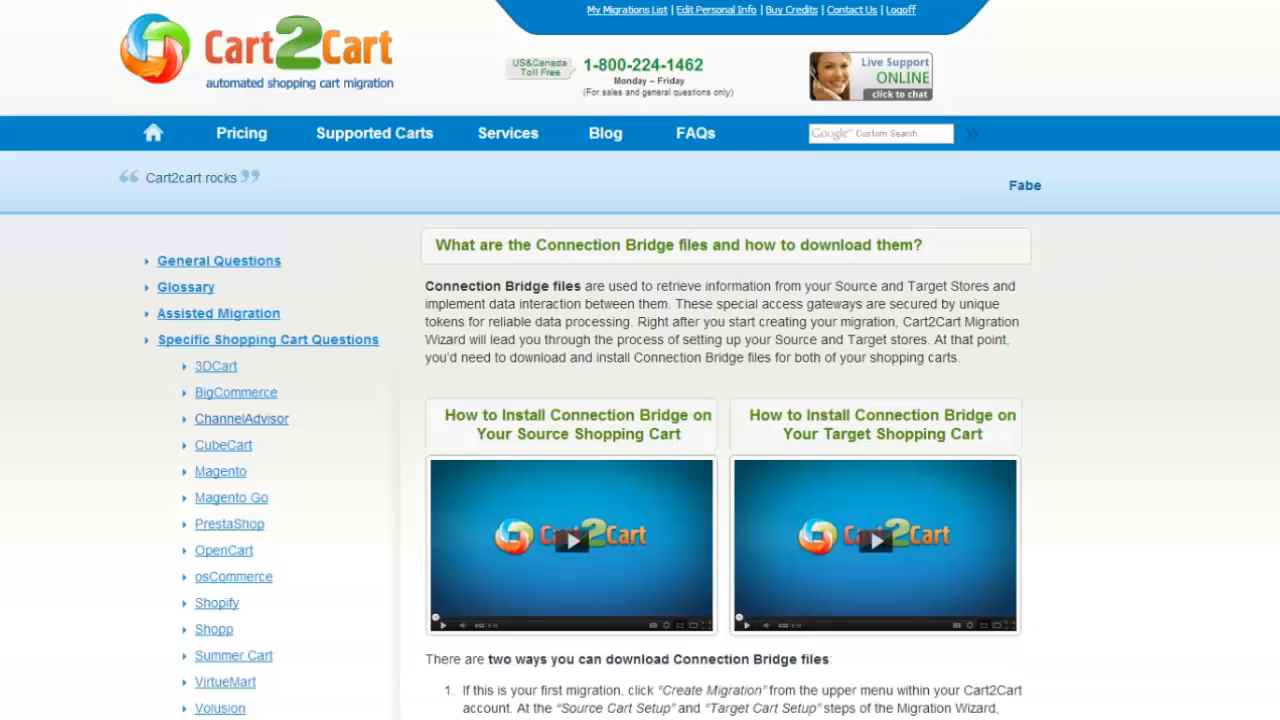
pyautogui.scroll(-2, 640, 400)
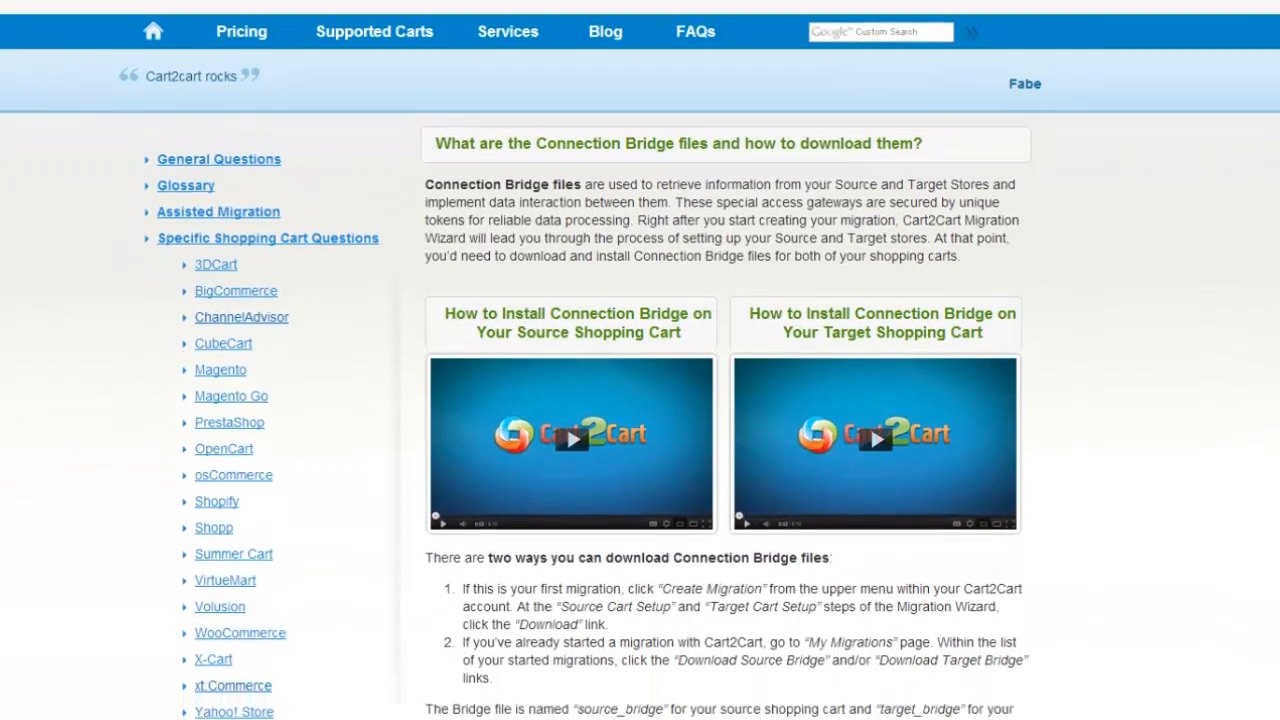
pyautogui.scroll(-1, 640, 400)
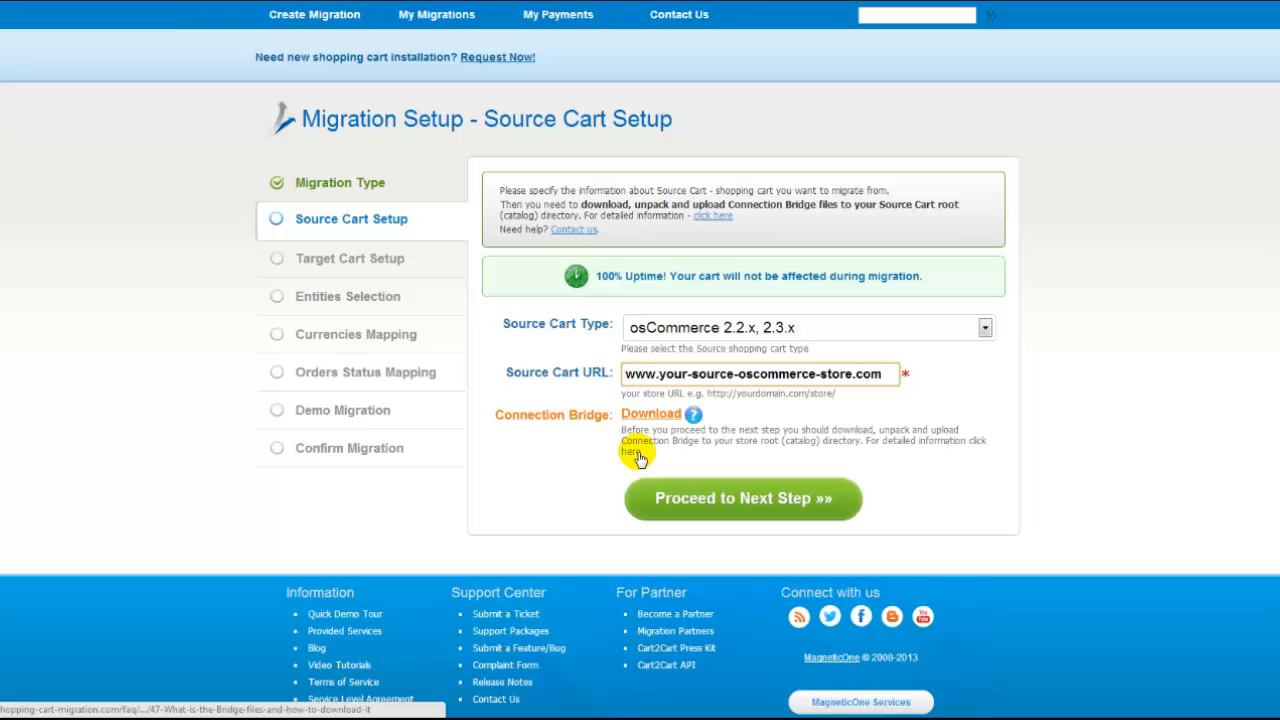
pyautogui.click(689, 500)
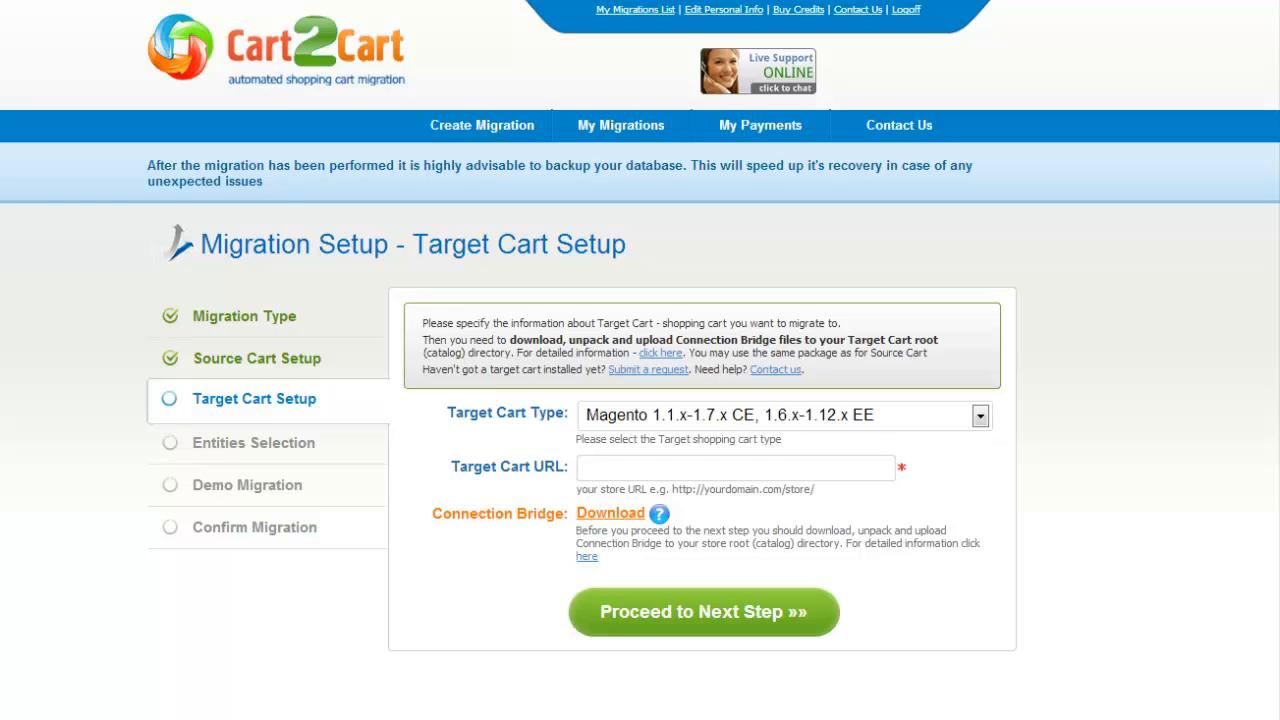
pyautogui.click(982, 418)
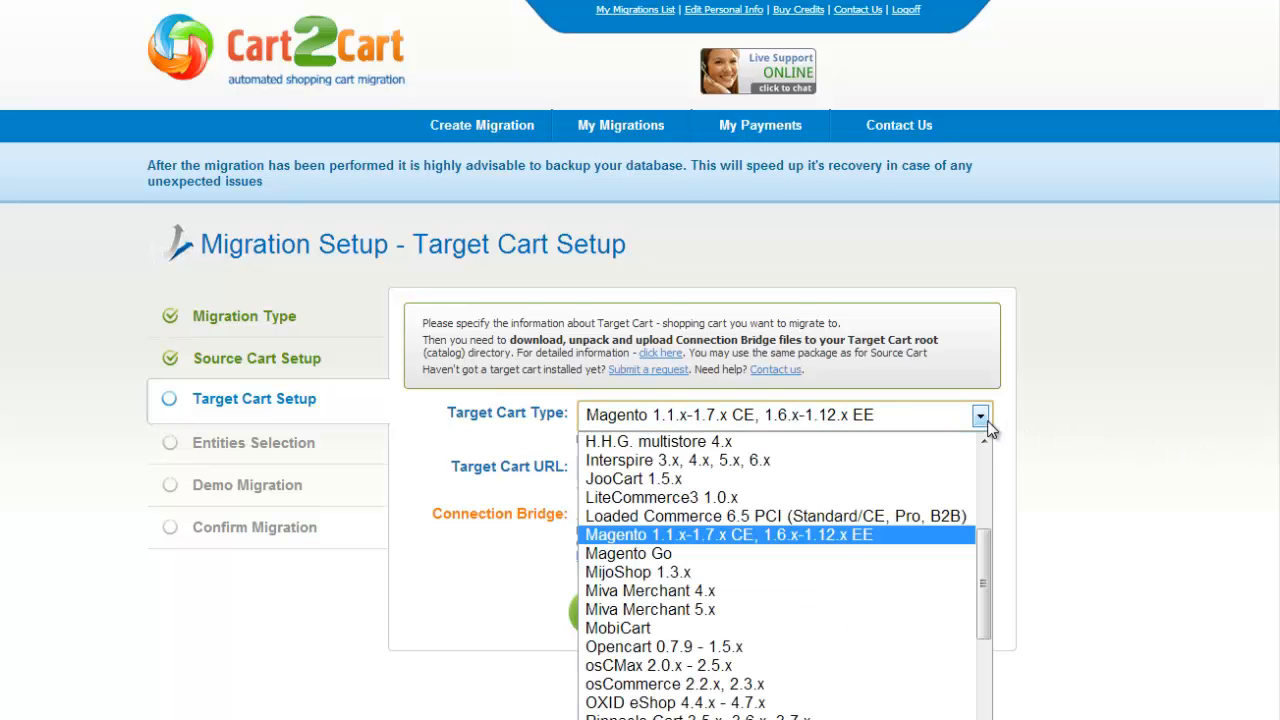
pyautogui.click(836, 650)
pyautogui.click(842, 472)
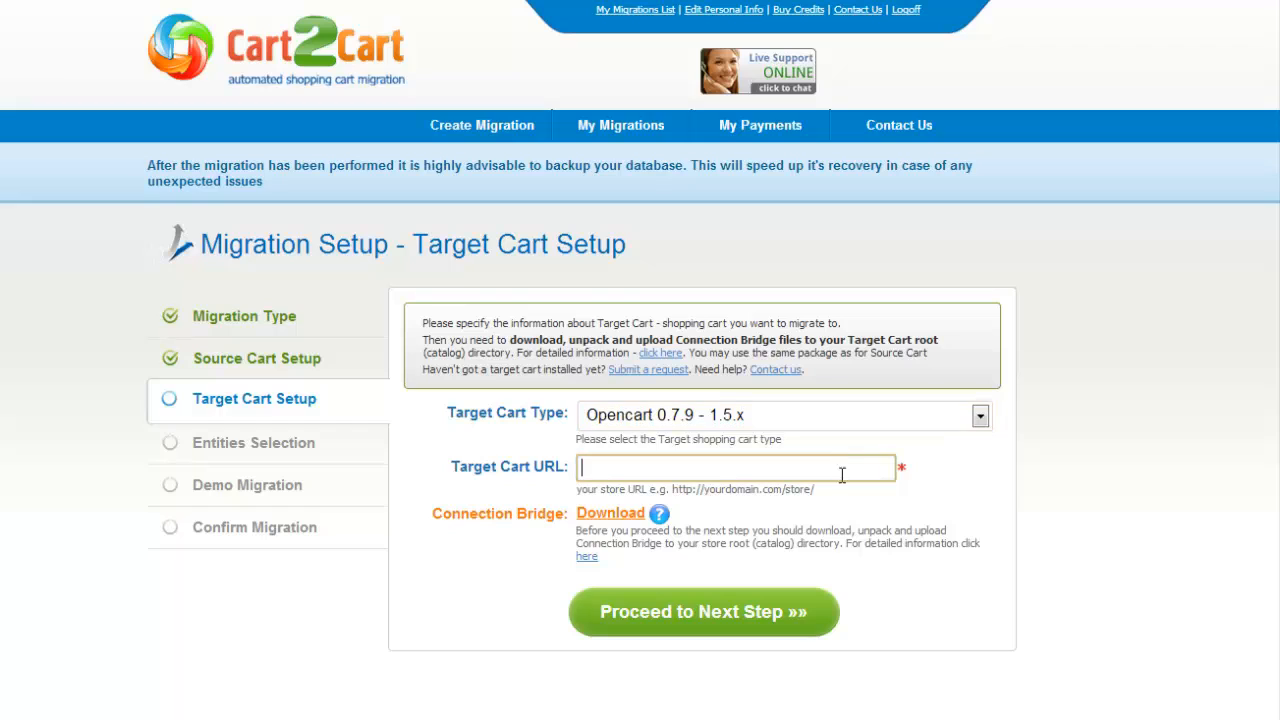
pyautogui.write('www.your-current-')
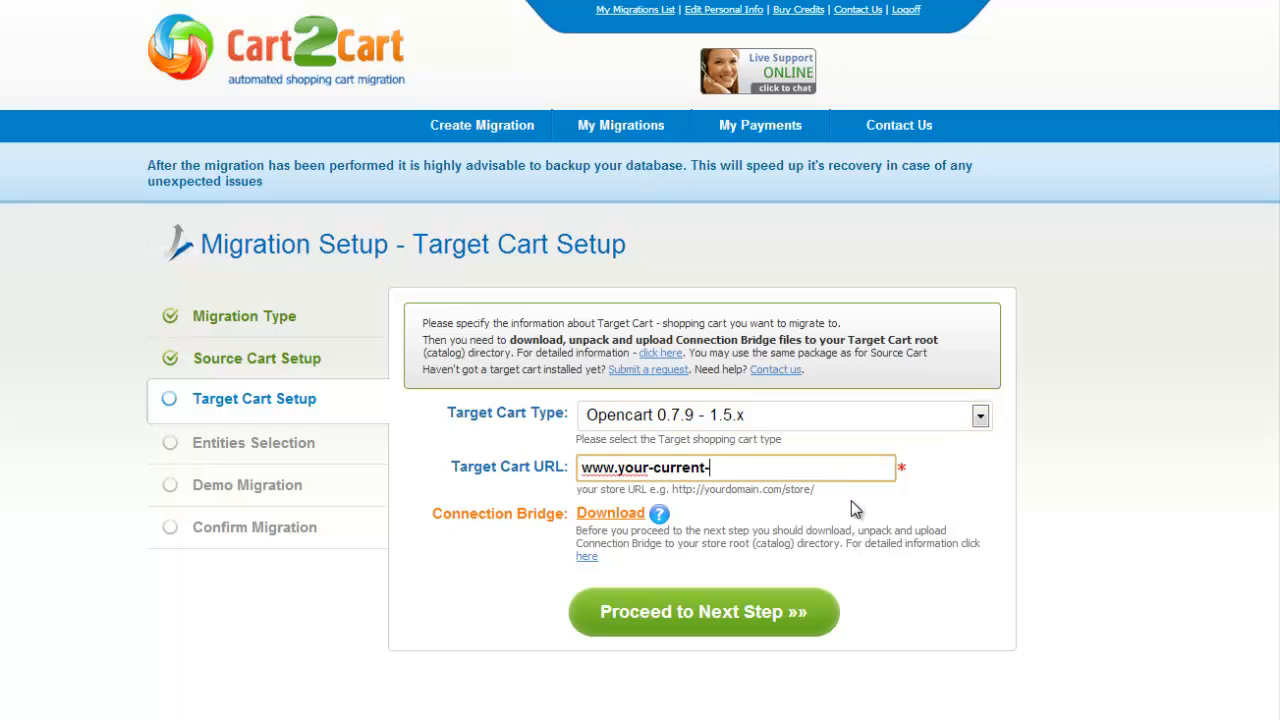
pyautogui.write('opencart-store.com')
pyautogui.click(764, 524)
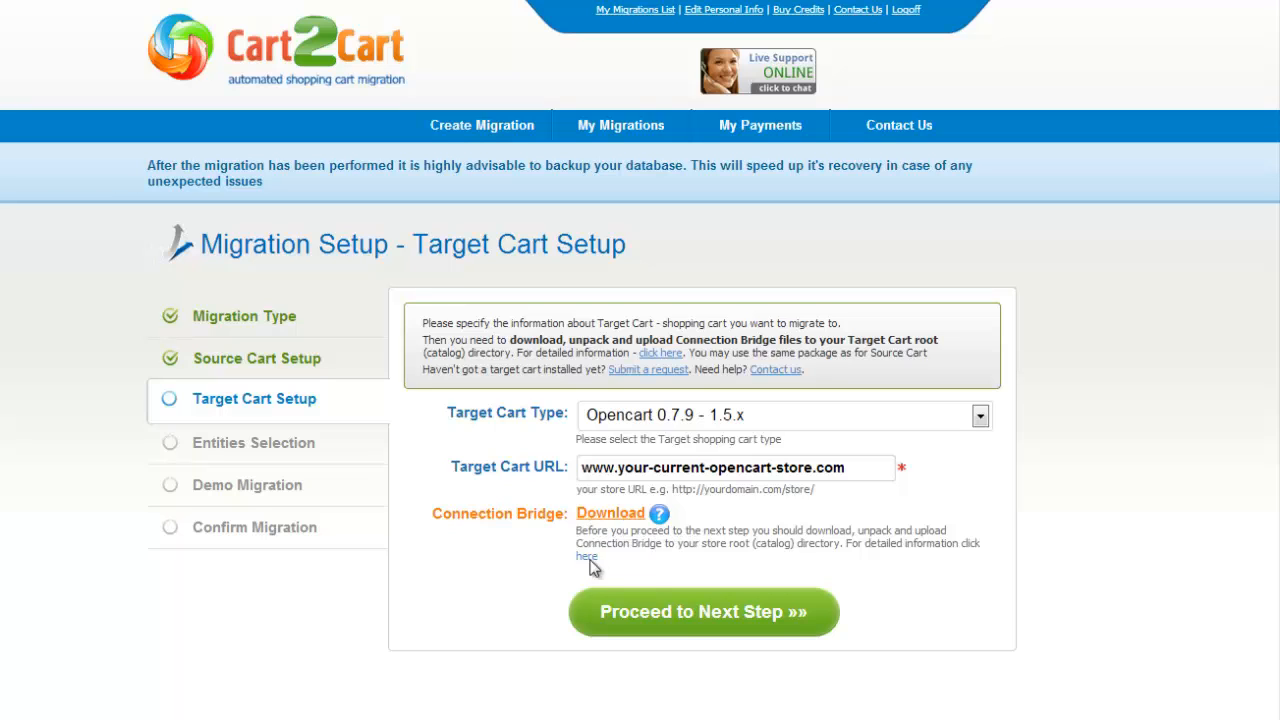
# Proceed to the entities selection and mark all entities for migration
pyautogui.click(700, 614)
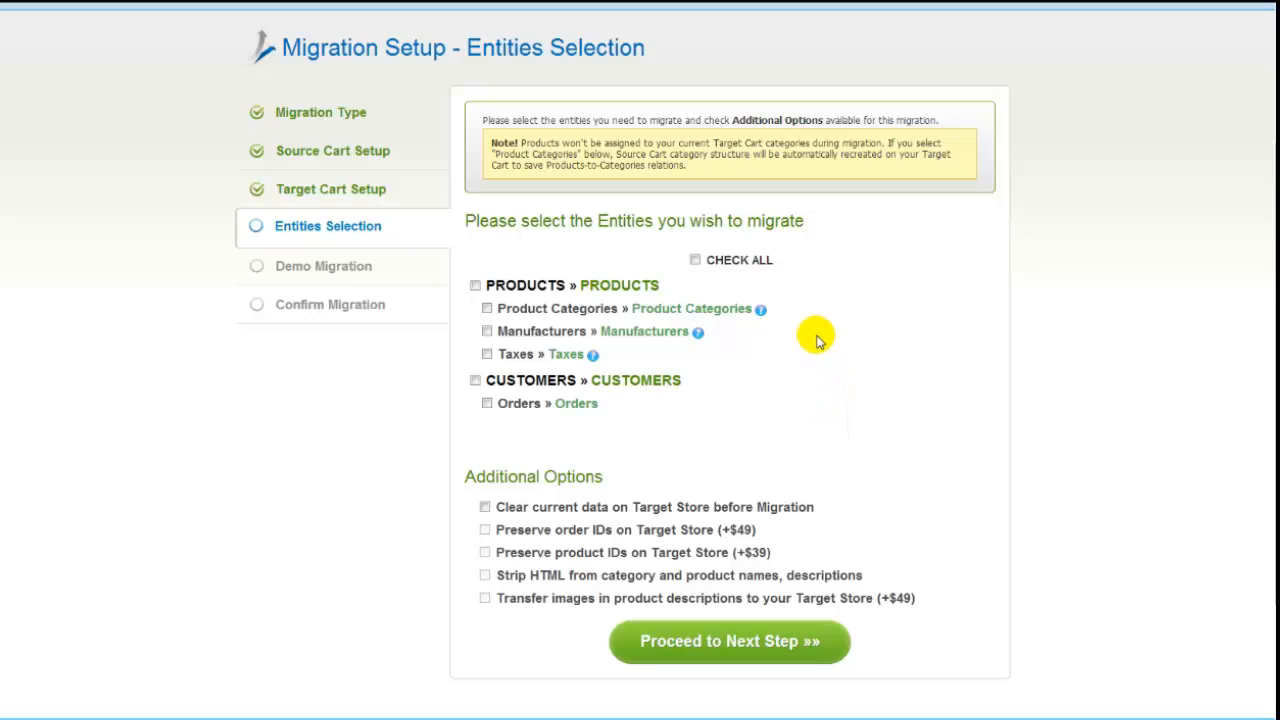
pyautogui.click(695, 261)
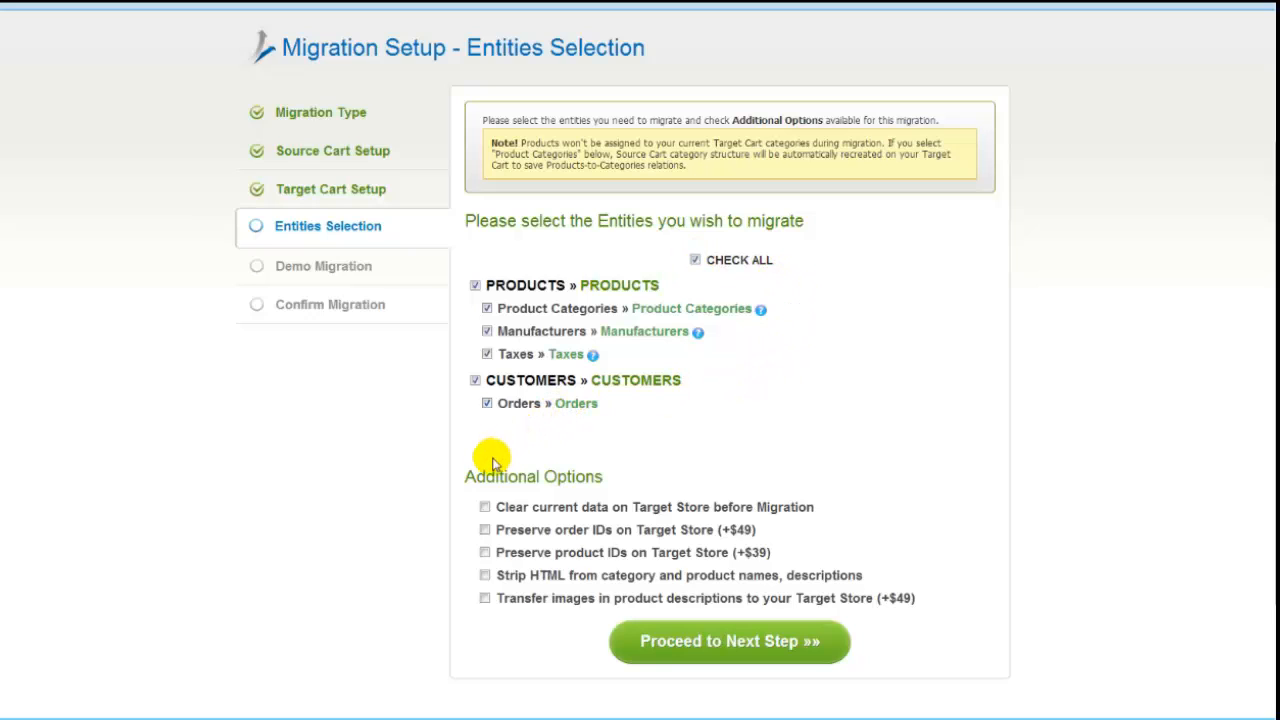
pyautogui.click(485, 508)
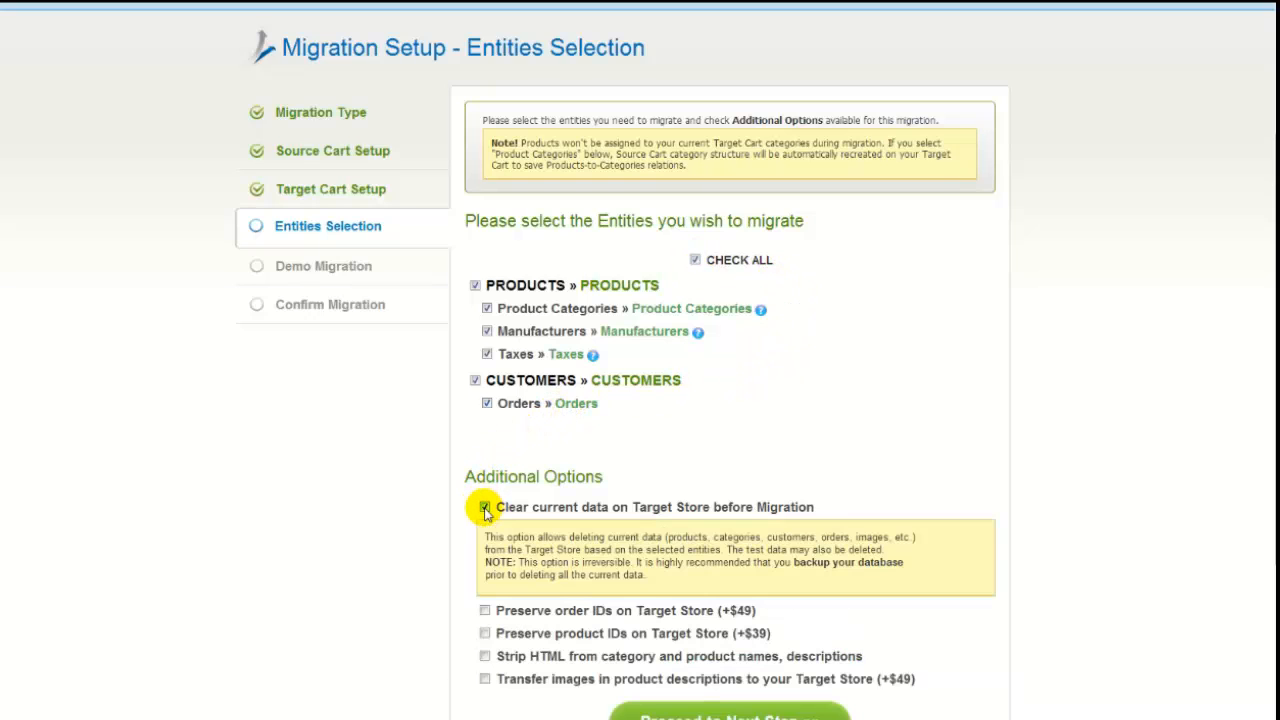
pyautogui.click(485, 508)
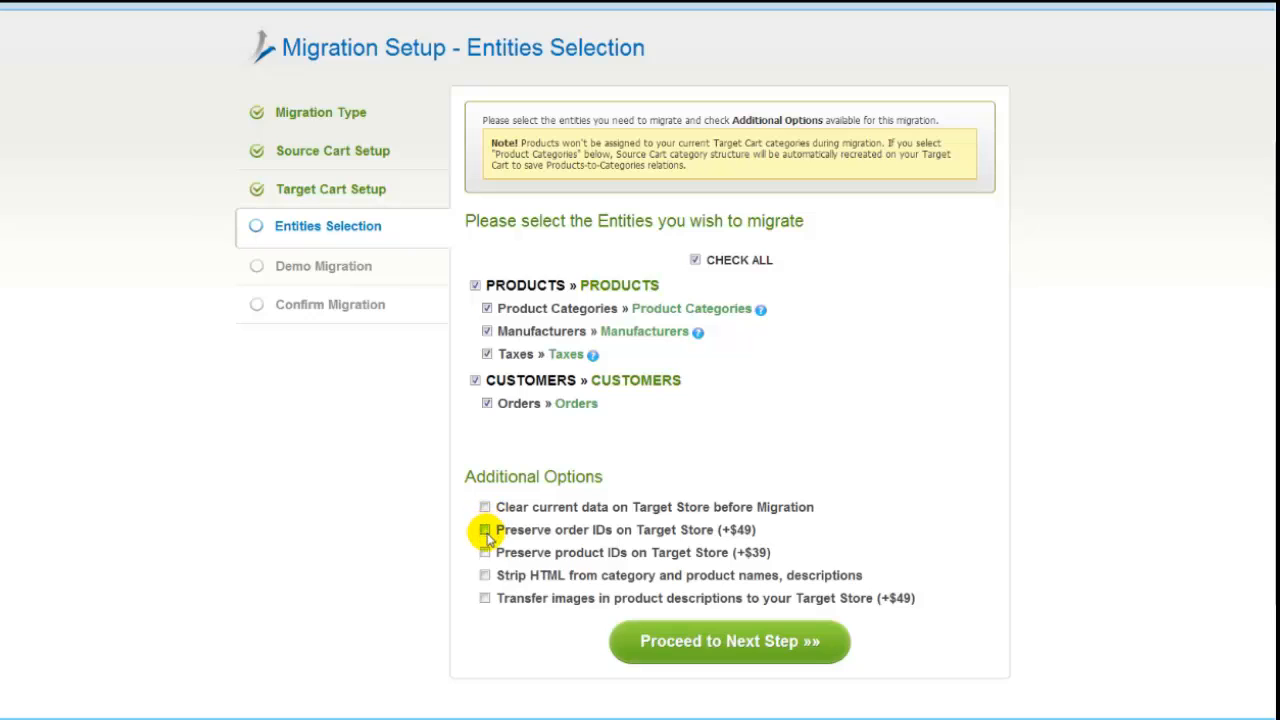
pyautogui.click(485, 530)
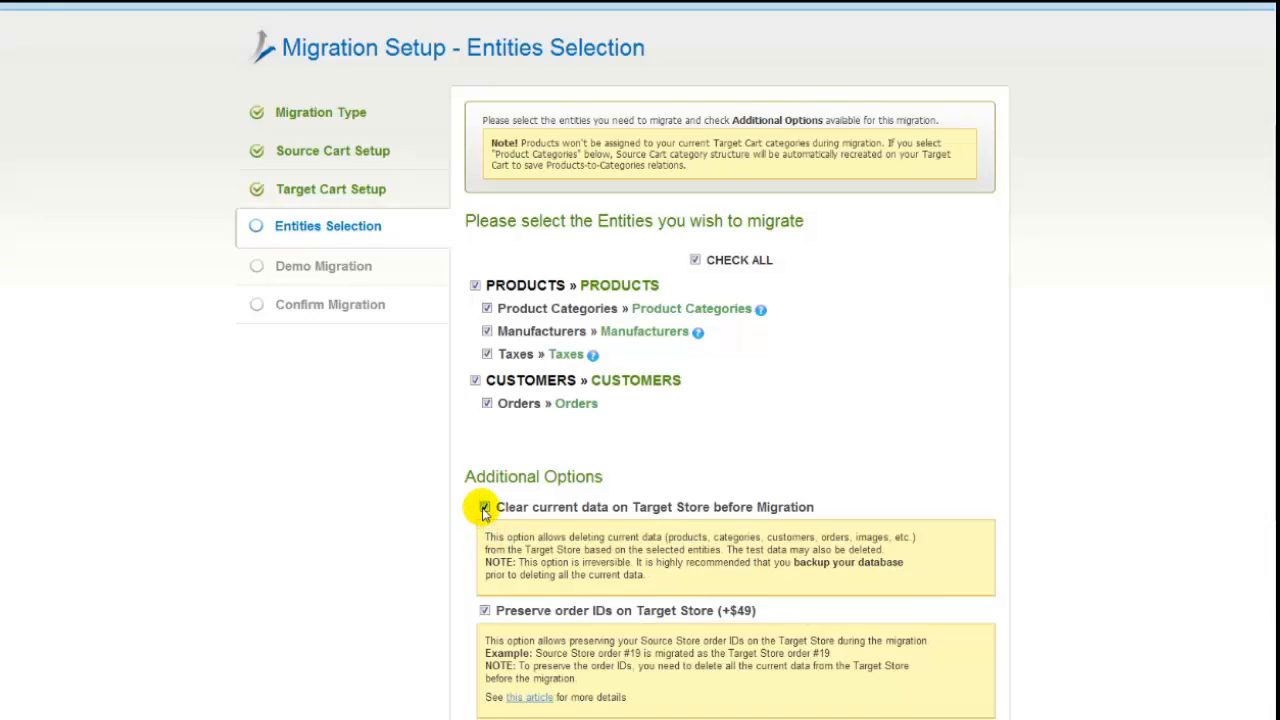
pyautogui.click(484, 507)
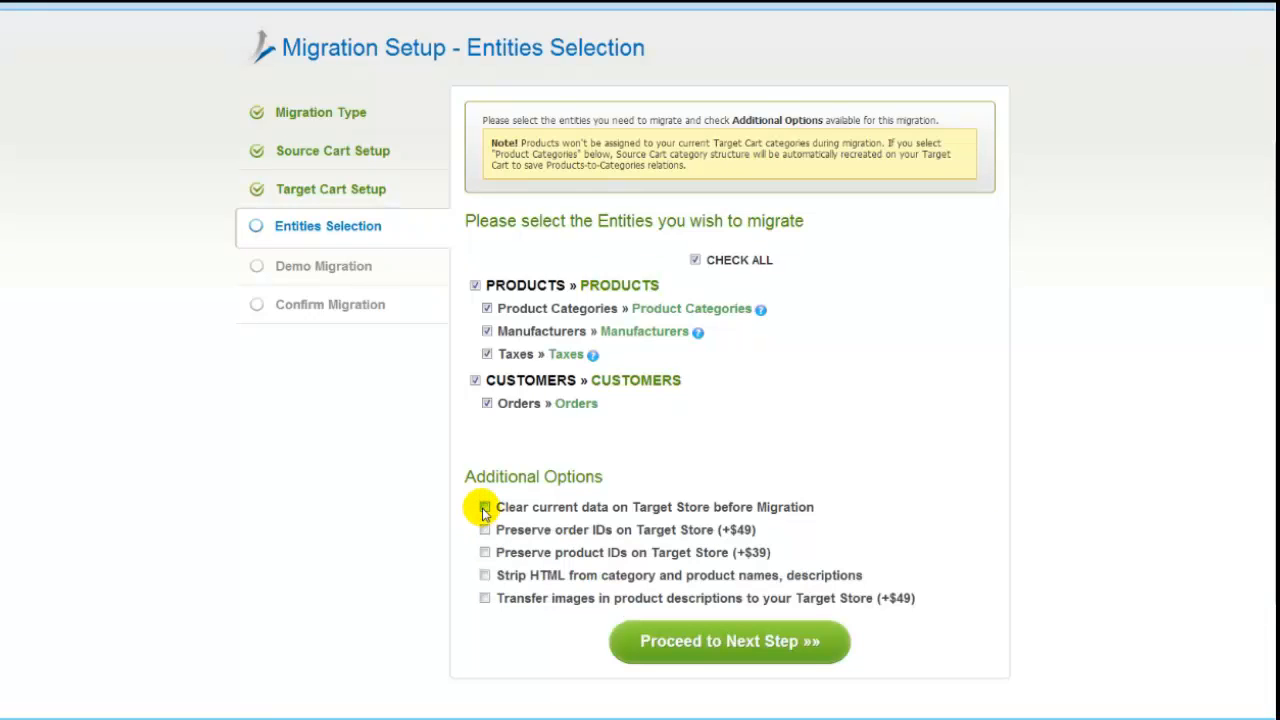
# Proceed to the currency mapping, assign U.S. Dollar to US Dollar and Euro to Euro, and confirm the mapping
pyautogui.click(757, 650)
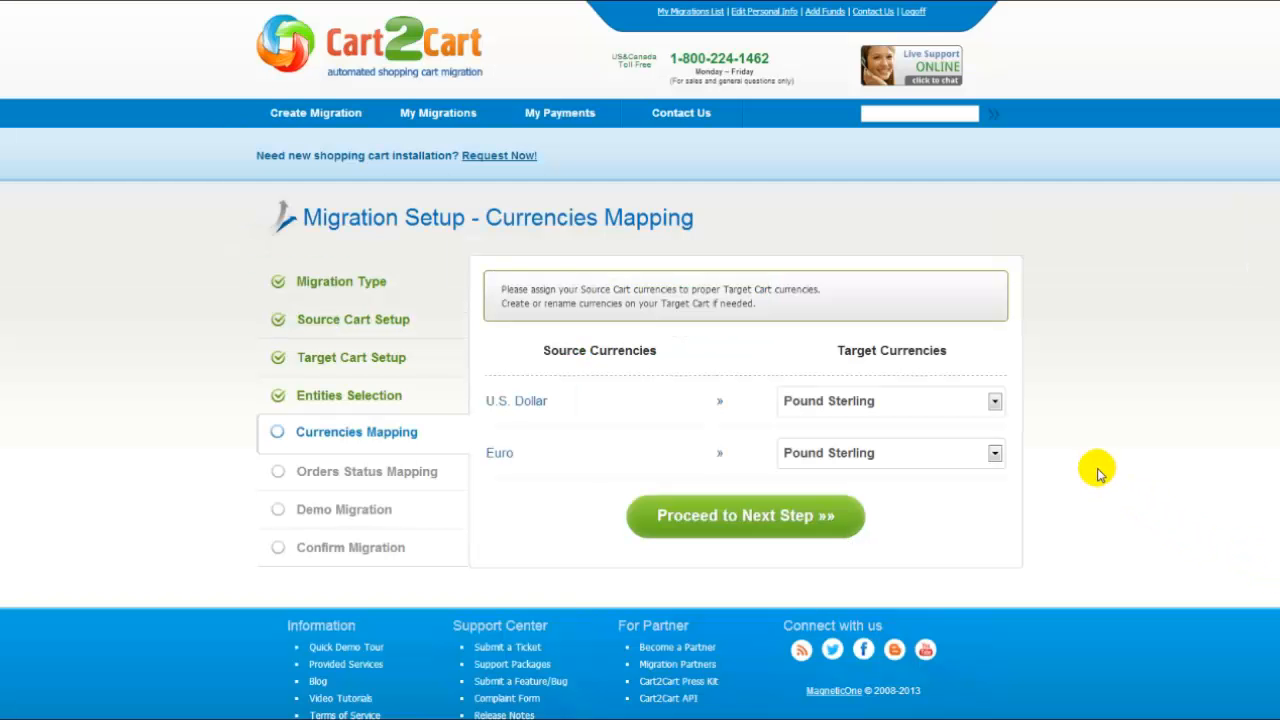
pyautogui.click(995, 400)
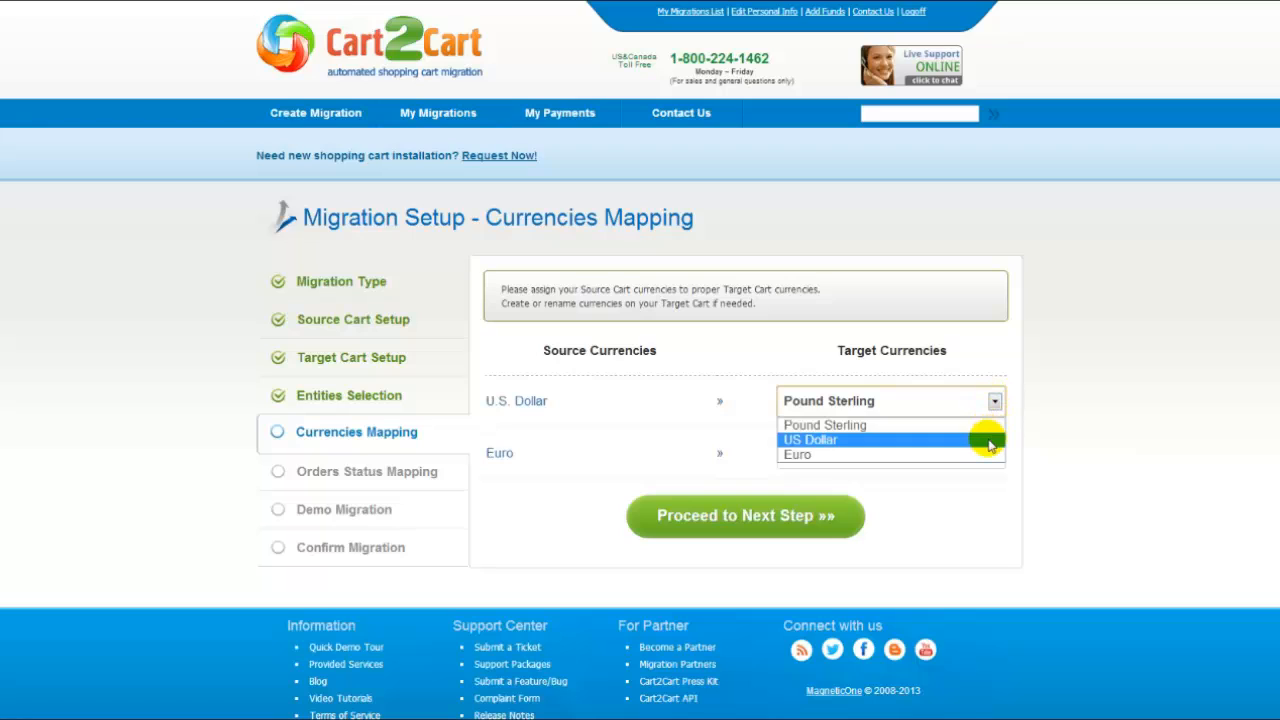
pyautogui.click(988, 436)
pyautogui.click(994, 454)
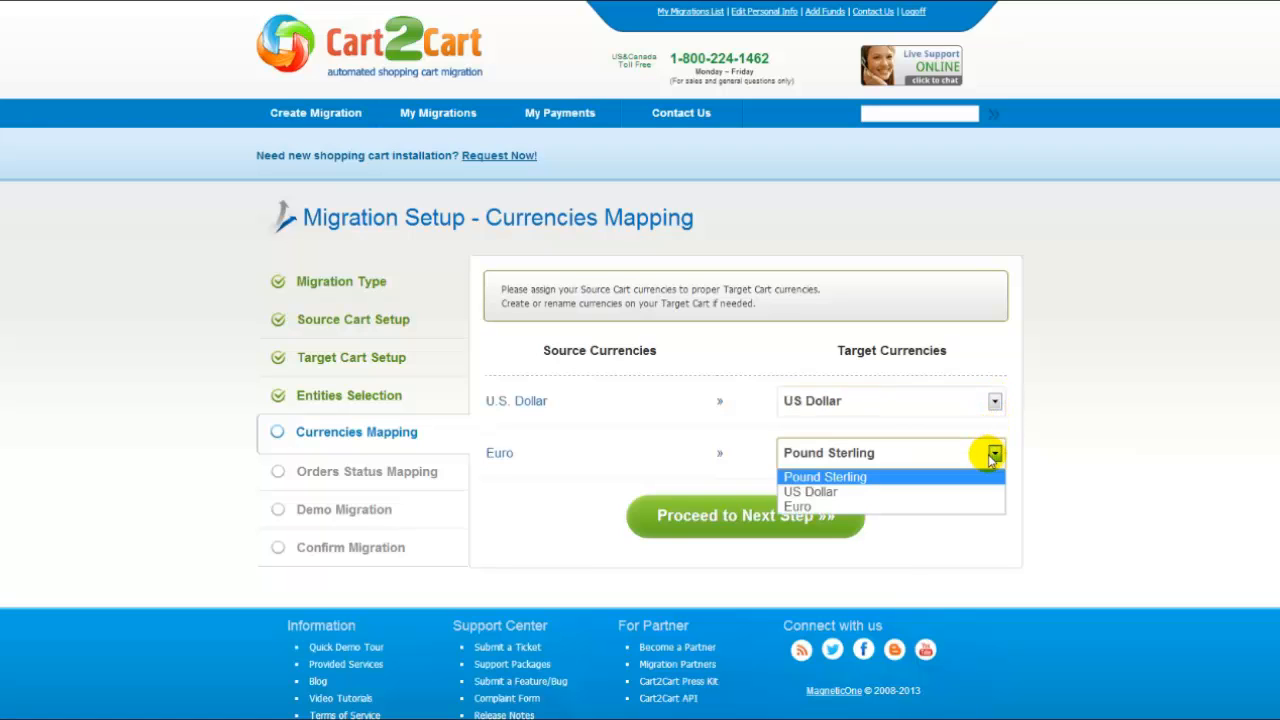
pyautogui.click(979, 506)
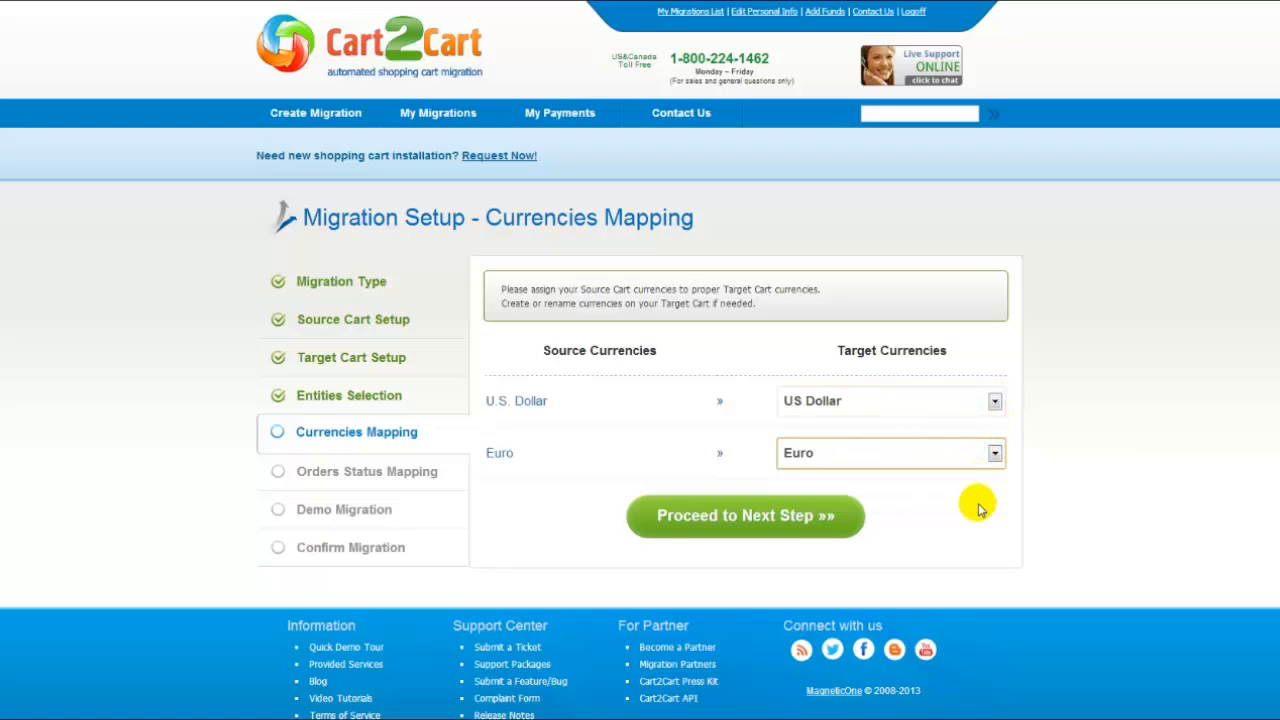
pyautogui.click(832, 516)
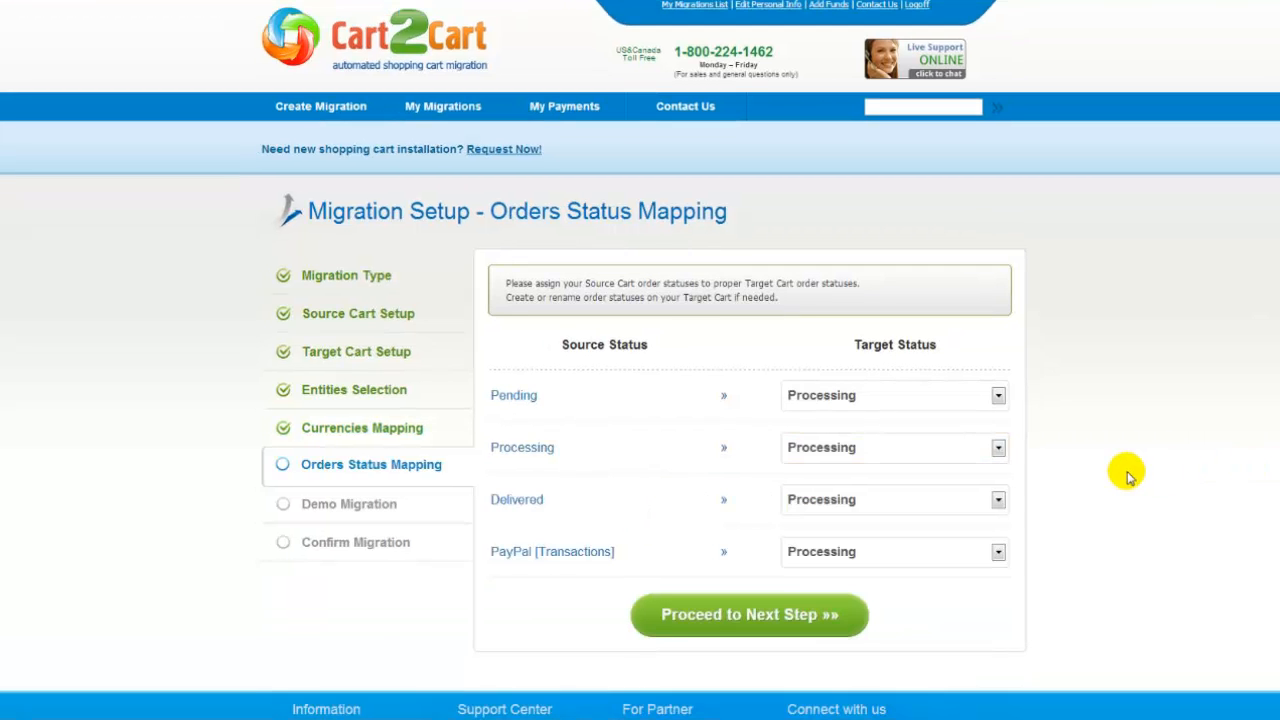
# Map the source order status Pending to Pending and Delivered to Shipped, and proceed to the demo migration
pyautogui.click(998, 395)
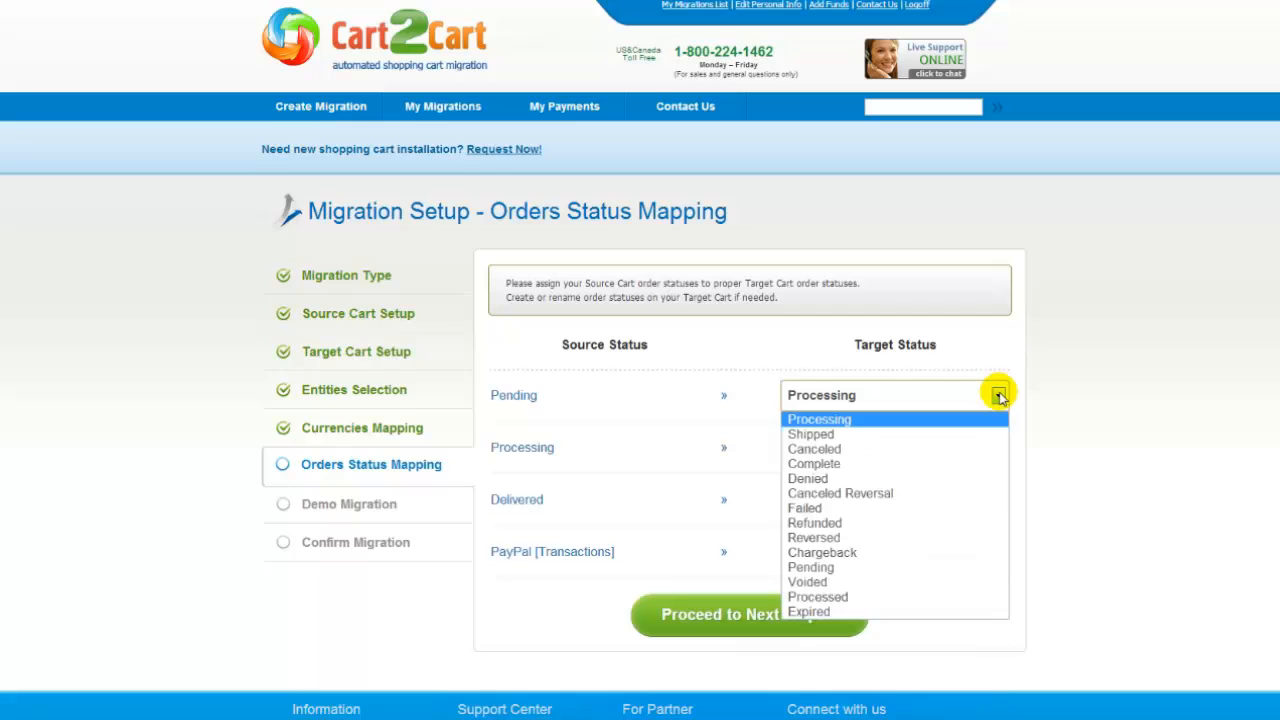
pyautogui.click(955, 568)
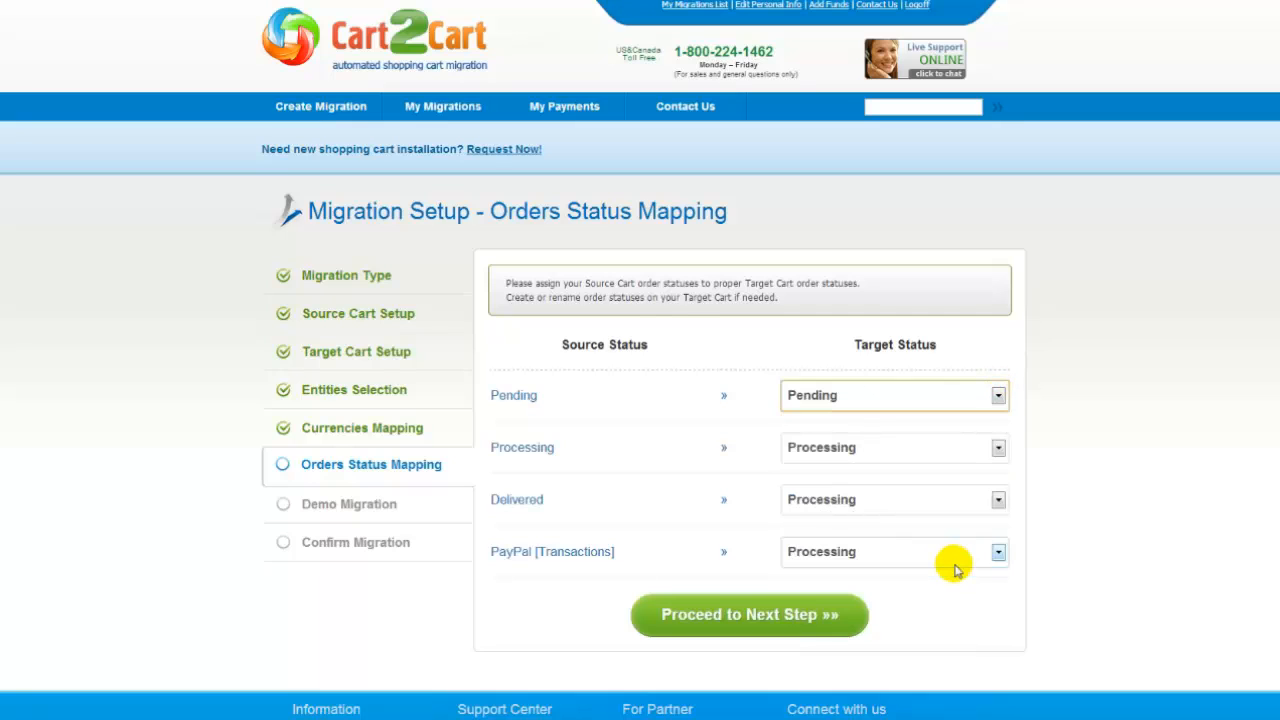
pyautogui.click(997, 502)
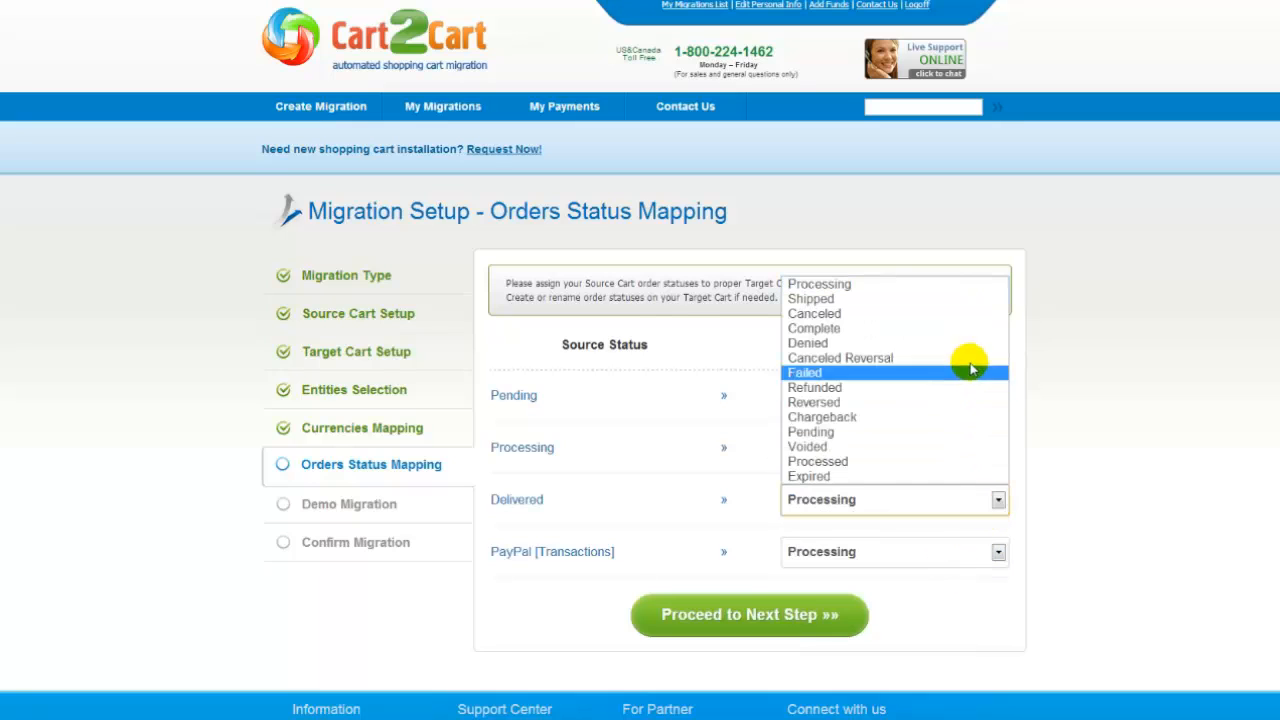
pyautogui.click(950, 297)
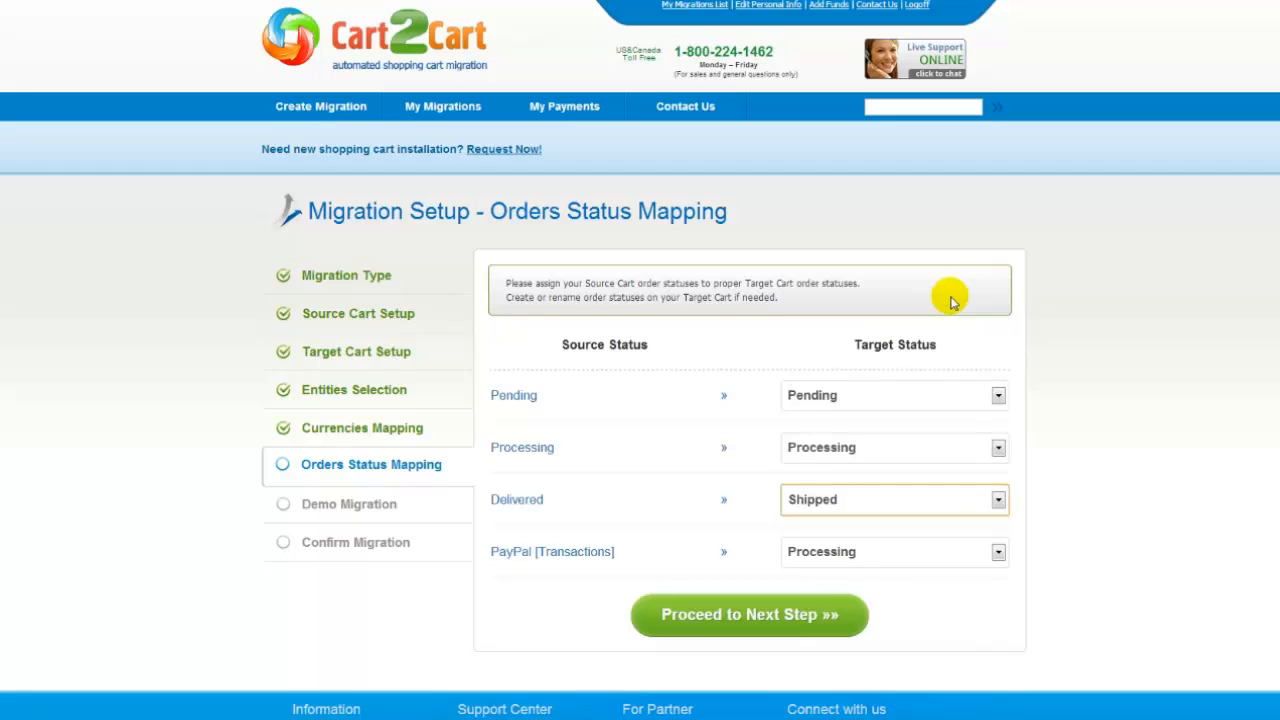
pyautogui.click(835, 632)
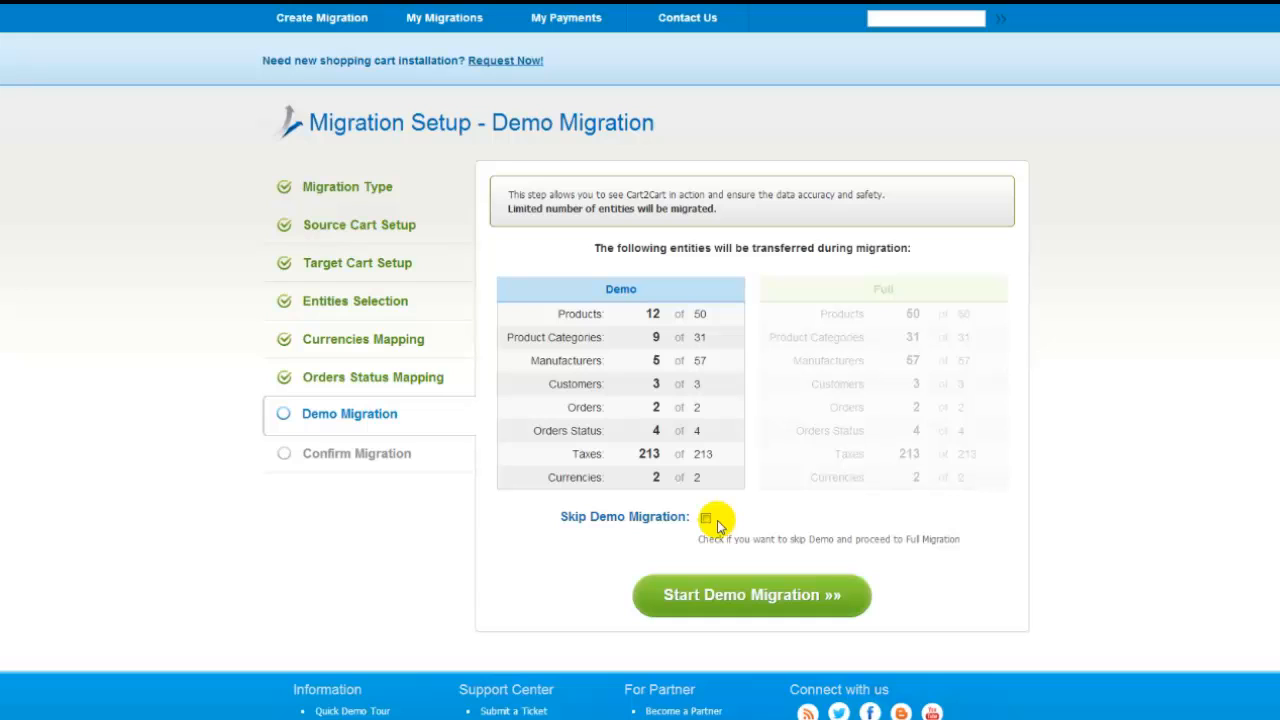
# Run the demo migration and check its results in the target store
pyautogui.click(727, 594)
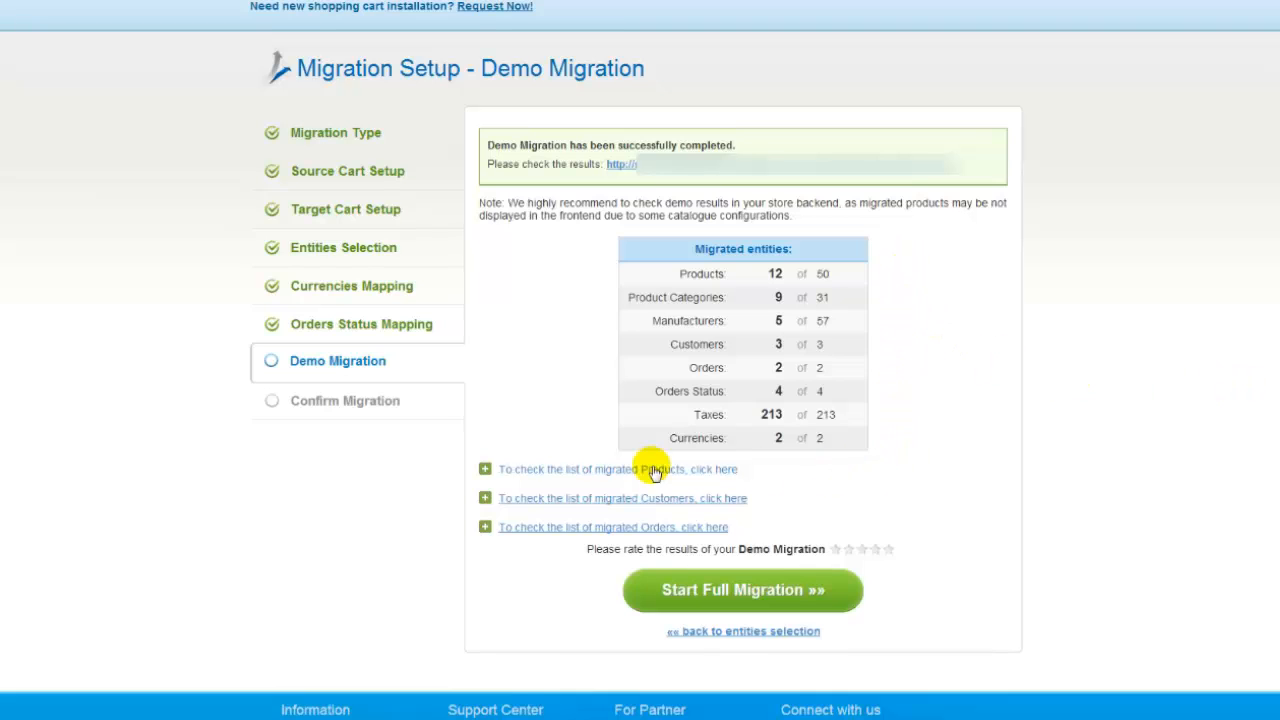
pyautogui.click(894, 165)
pyautogui.scroll(-1, 636, 360)
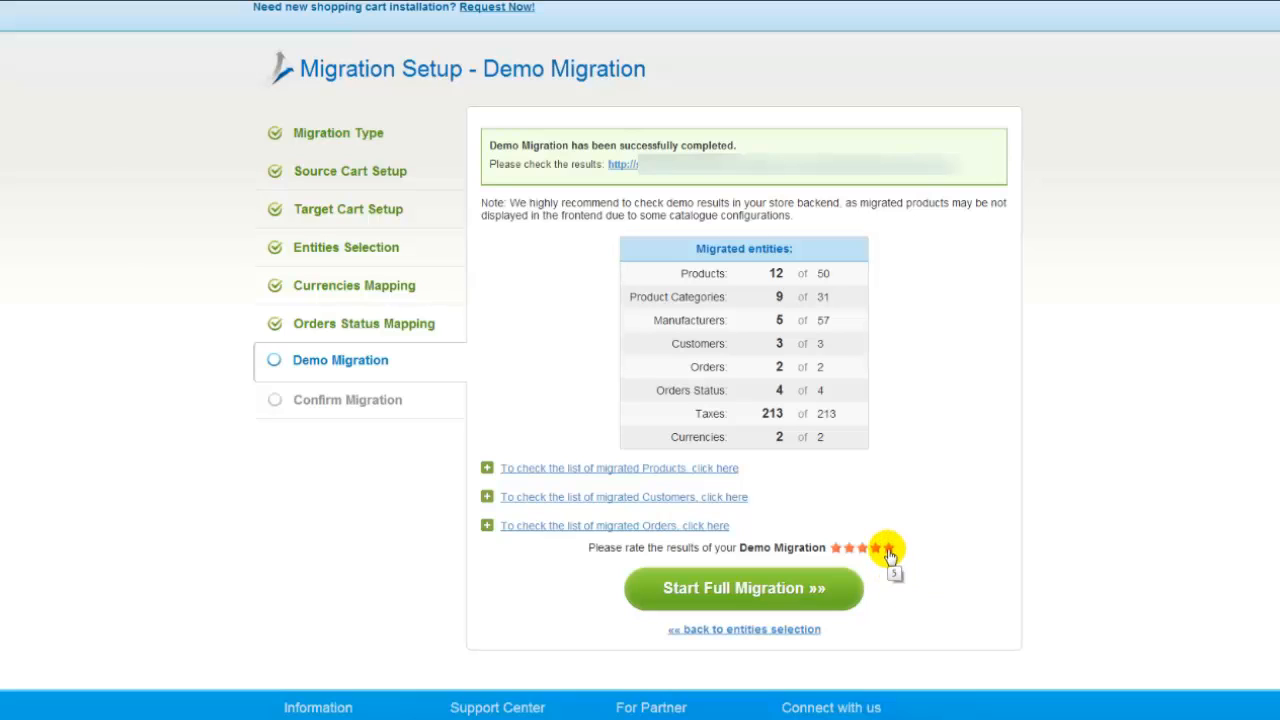
# Confirm and start the full migration without a discount coupon, and open the target store from the migration details
pyautogui.click(826, 590)
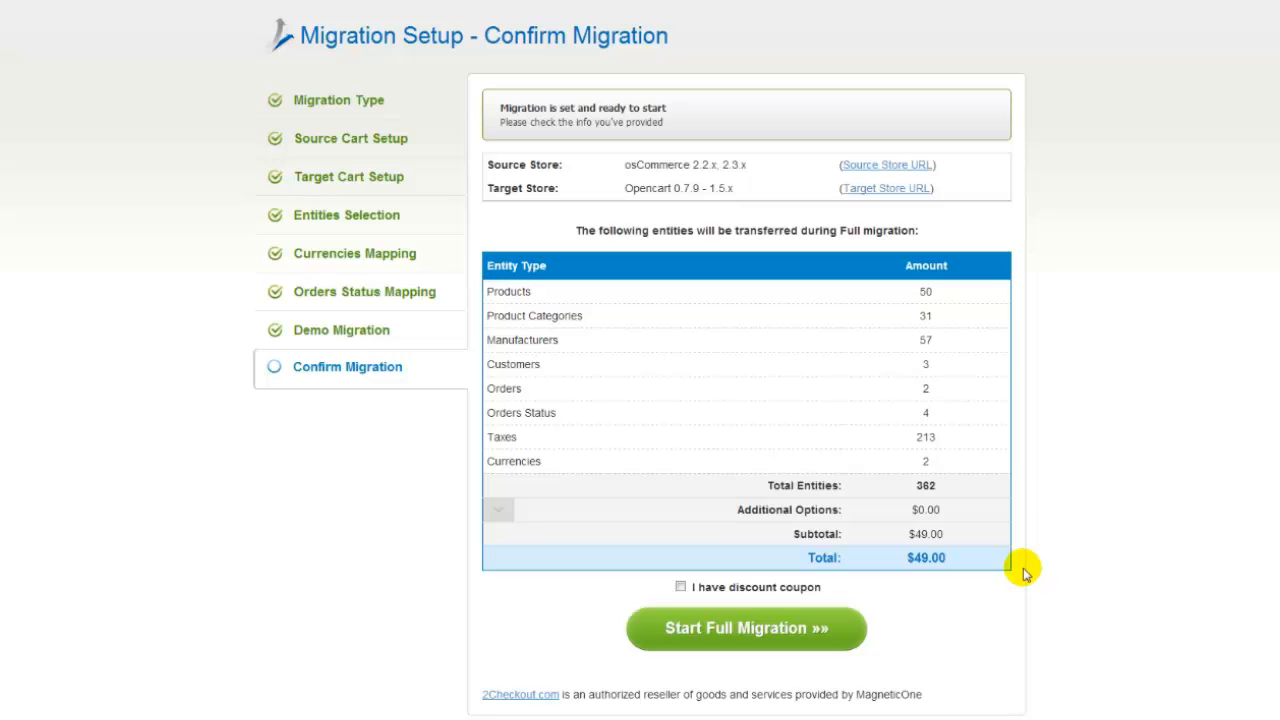
pyautogui.click(680, 588)
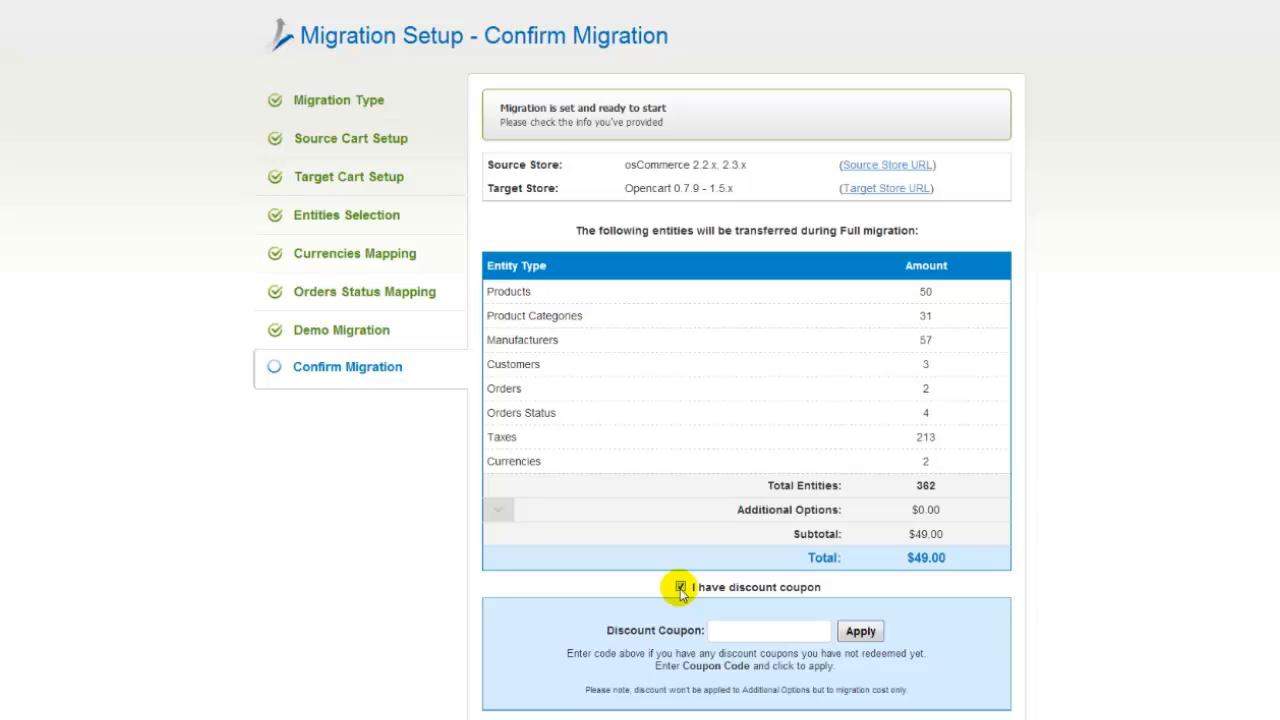
pyautogui.click(680, 588)
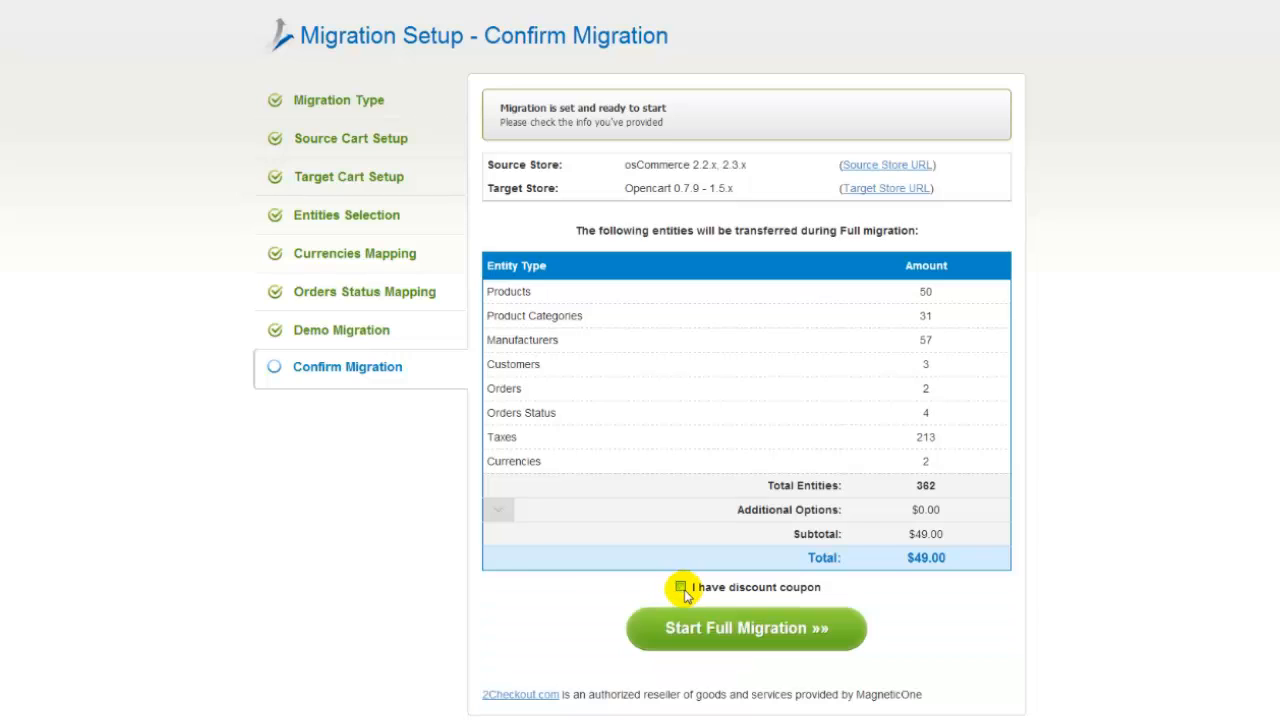
pyautogui.click(775, 627)
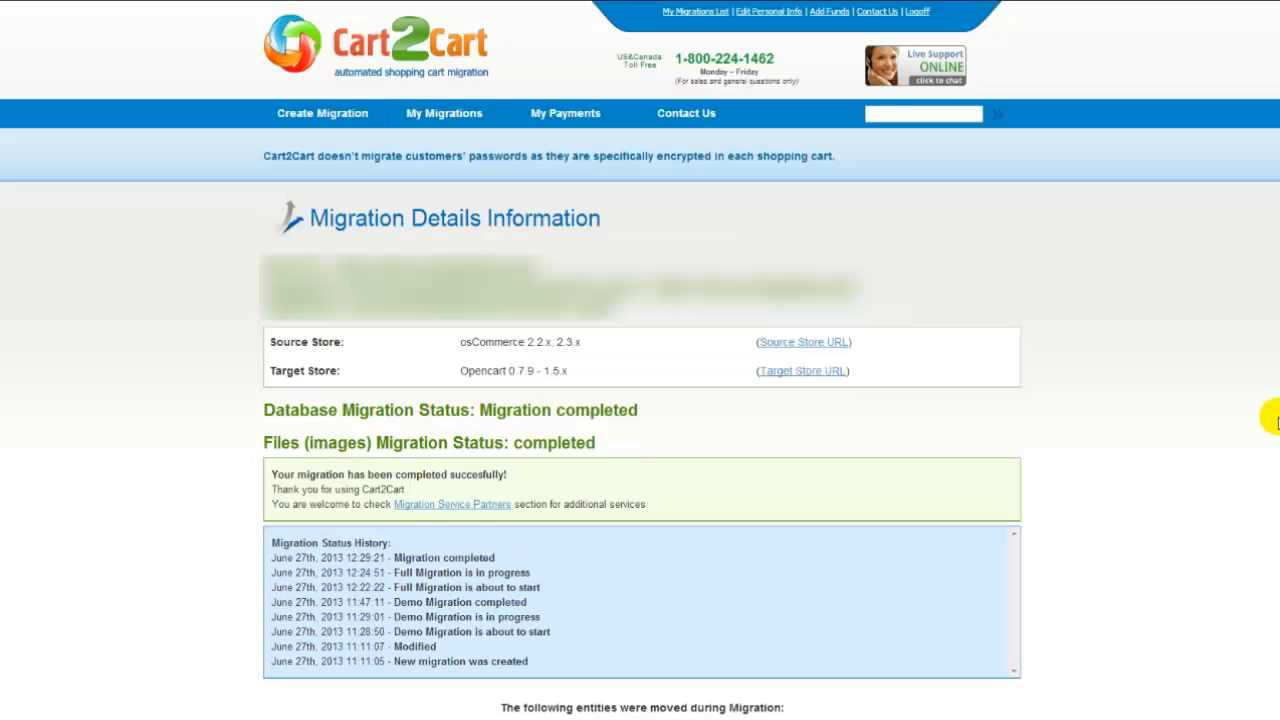
pyautogui.click(824, 378)
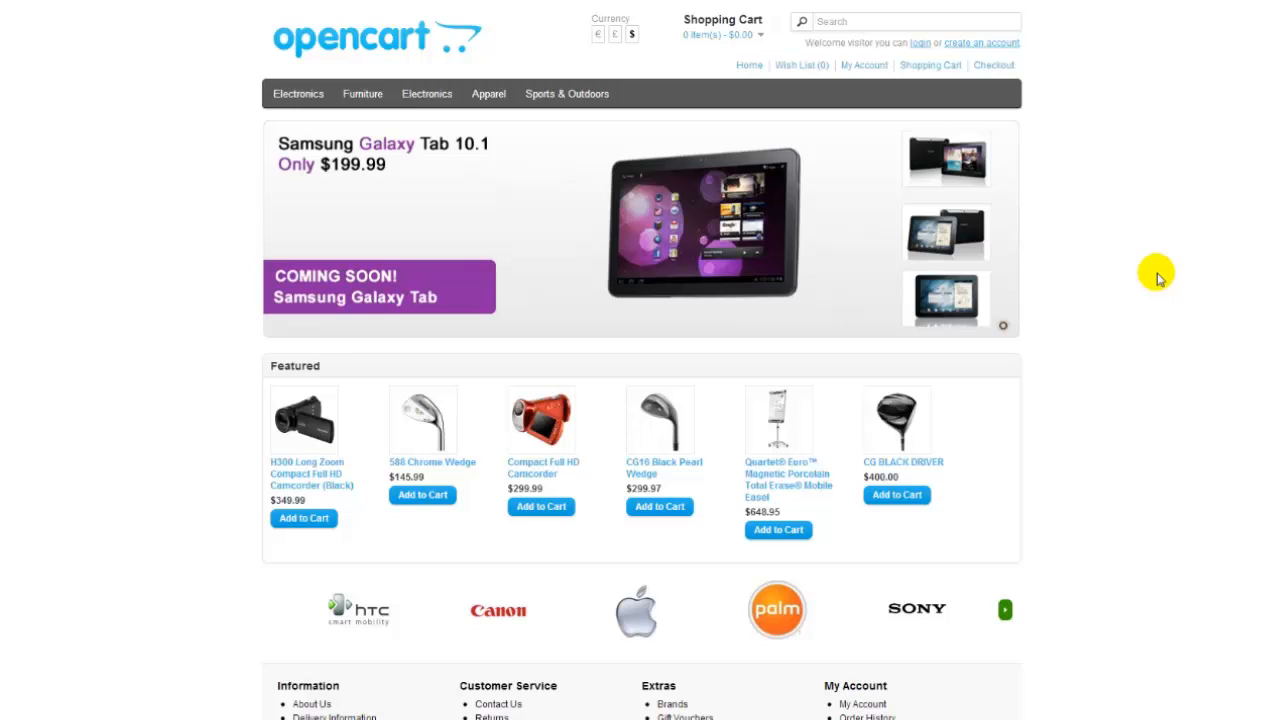